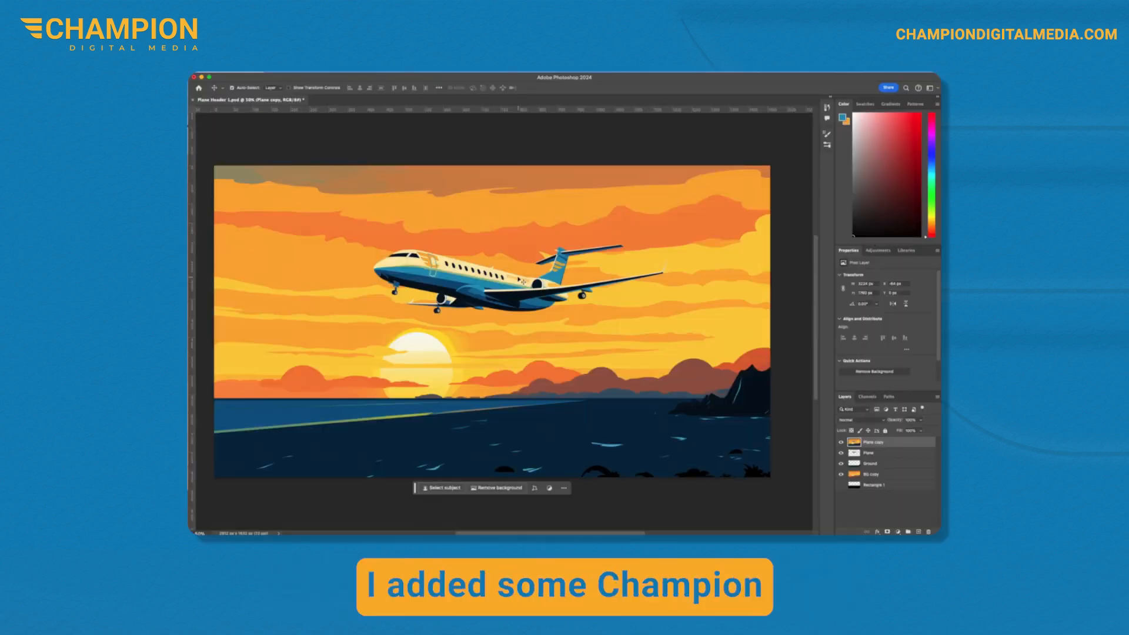
Select the airplane on the Plane layer with Select Subject and check the selection outline around the tail and wingtip
scroll(522, 281, "up", 7)
scroll(521, 282, "up", 3)
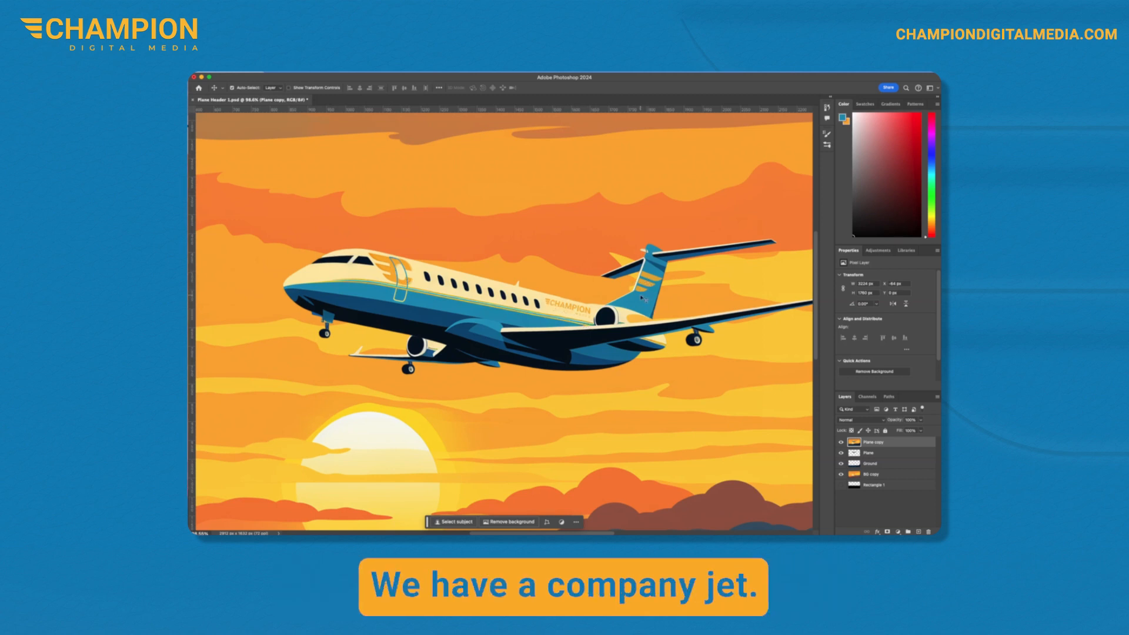
key("super+minus")
key("super+minus")
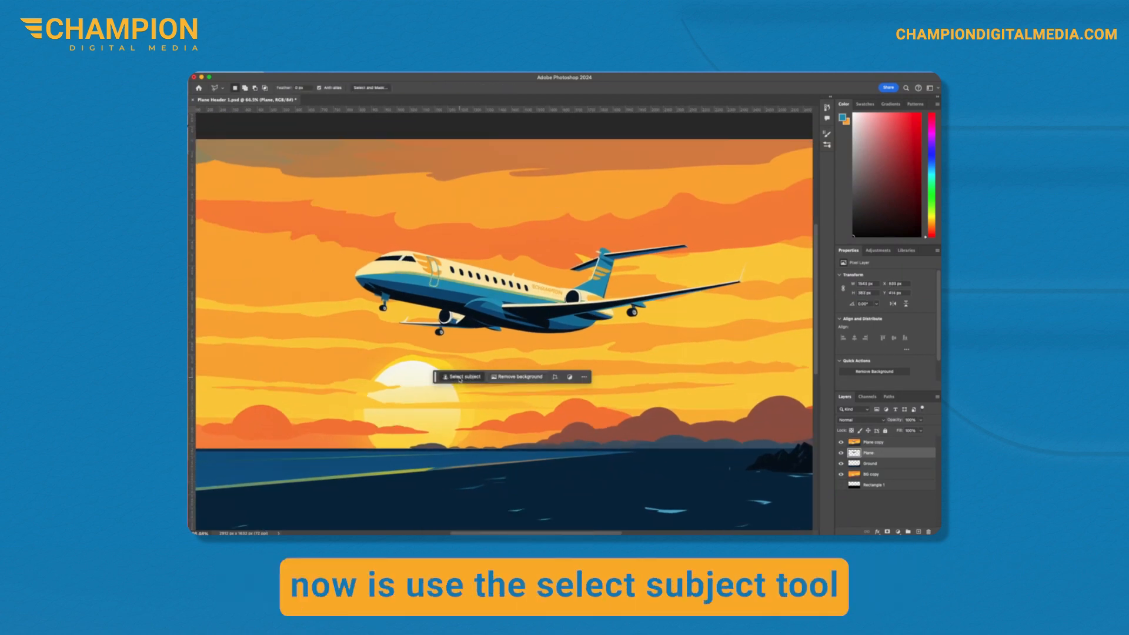
left_click(461, 377)
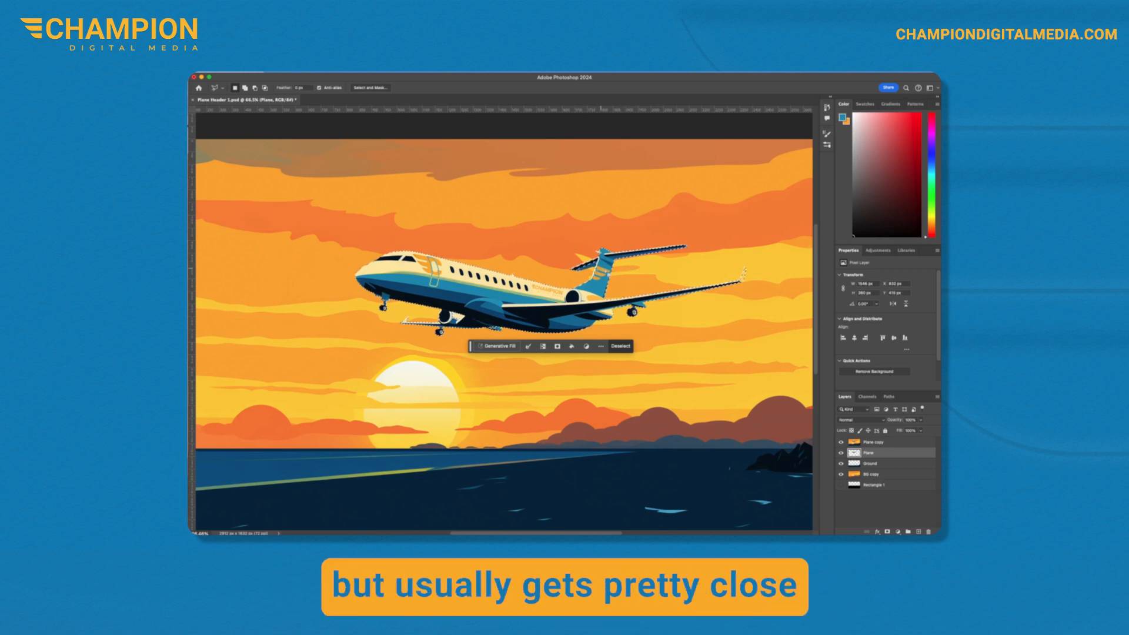
scroll(502, 322, "up", 5)
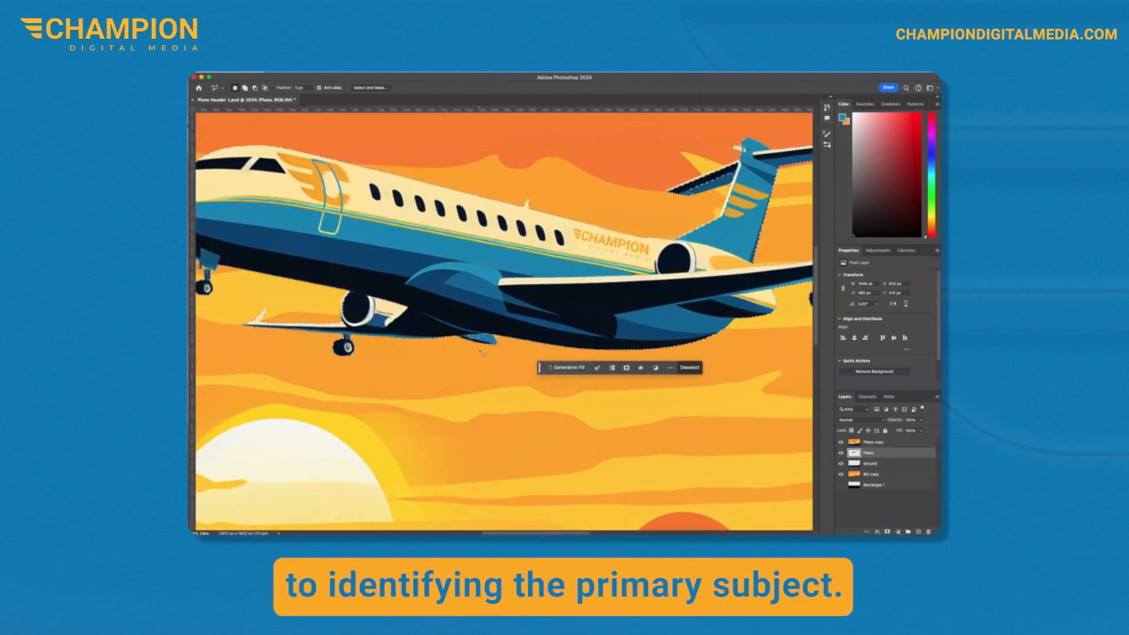
scroll(477, 343, "right", 10)
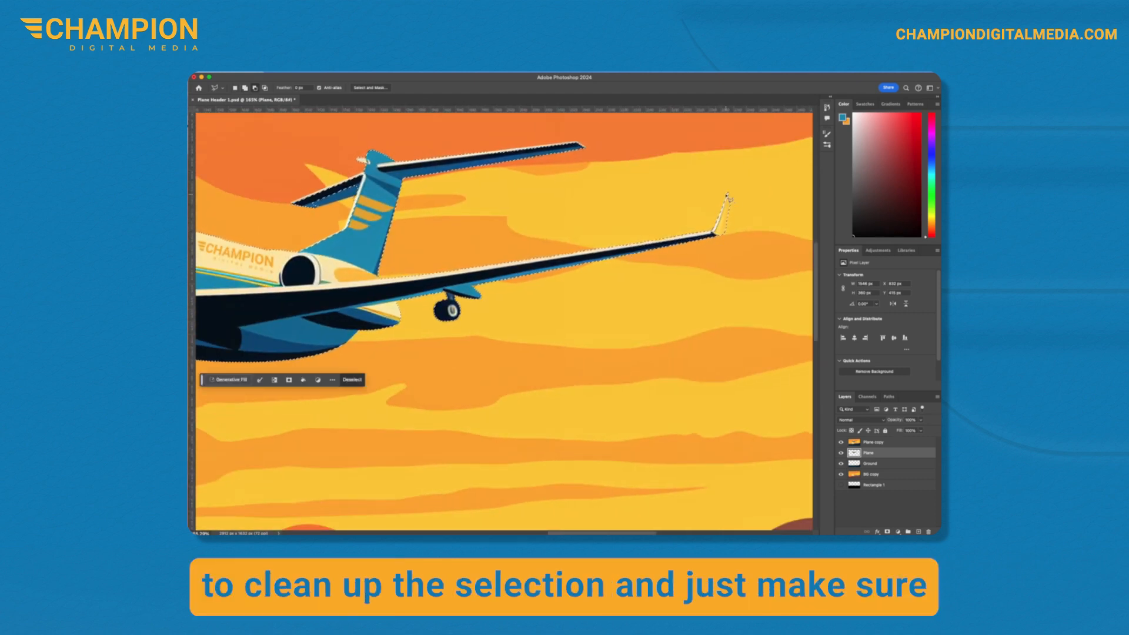
scroll(569, 219, "left", 5)
scroll(569, 219, "left", 5)
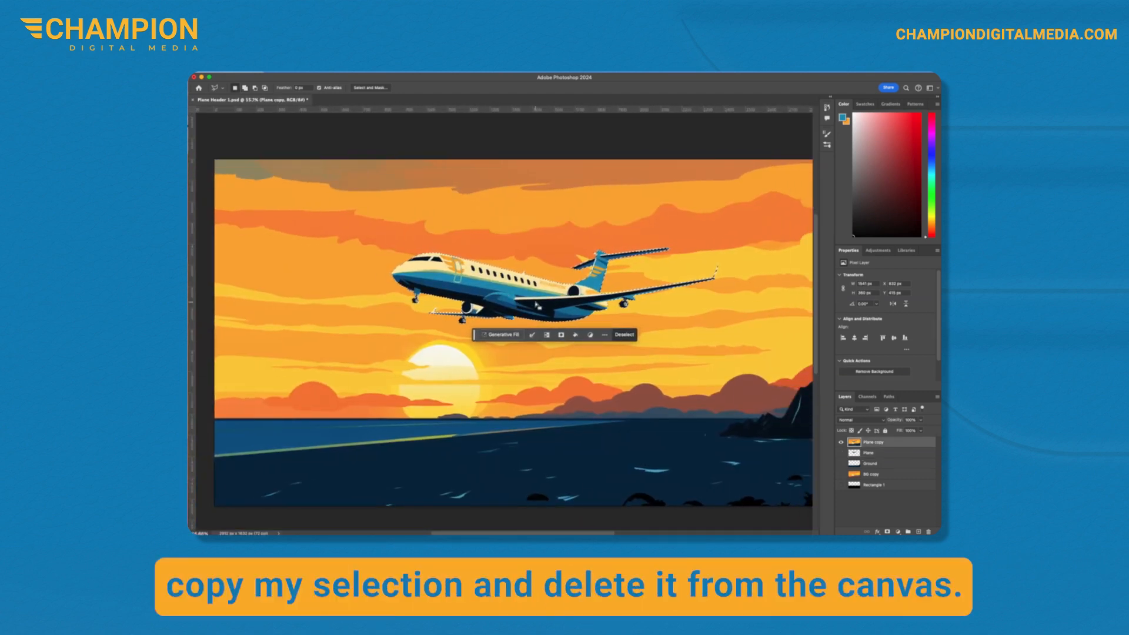
Cut the selected airplane out of the Plane copy layer, paste it onto its own layer and shift it slightly
key("Delete")
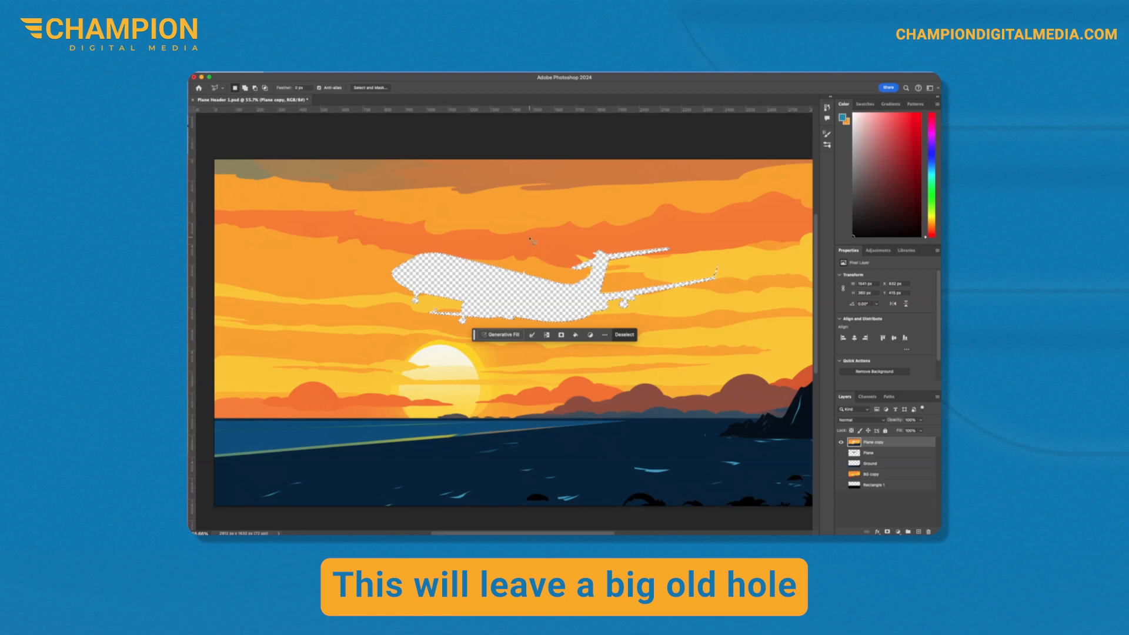
key("ctrl+d")
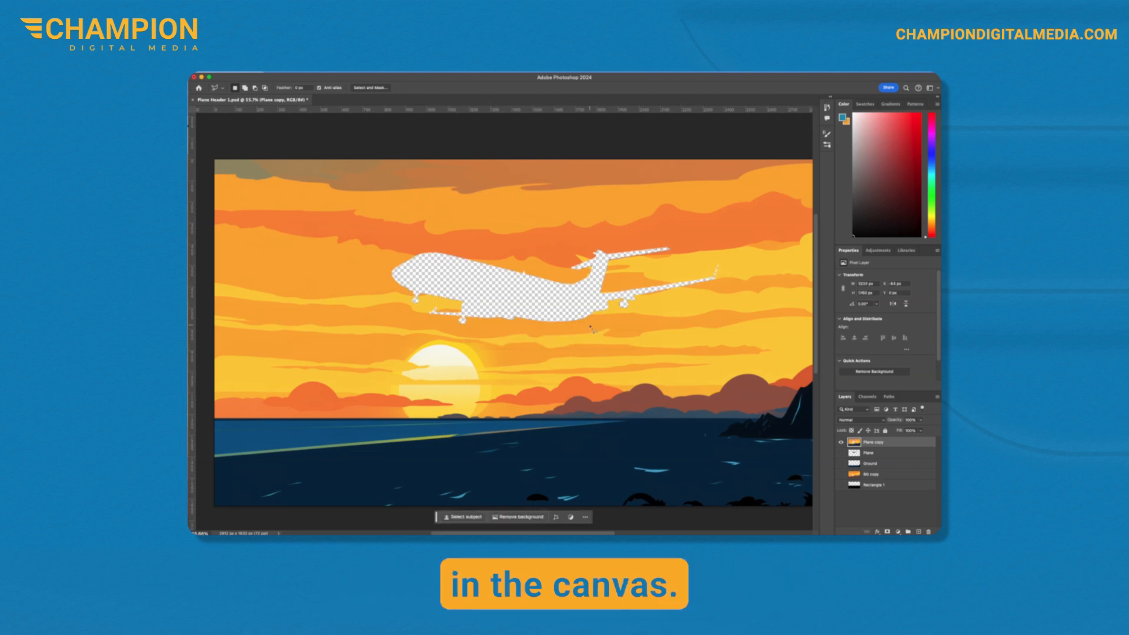
key("ctrl+v")
key("ctrl+t")
mouse_move(516, 291)
left_mouse_down()
mouse_move(523, 259)
mouse_move(501, 293)
left_mouse_up()
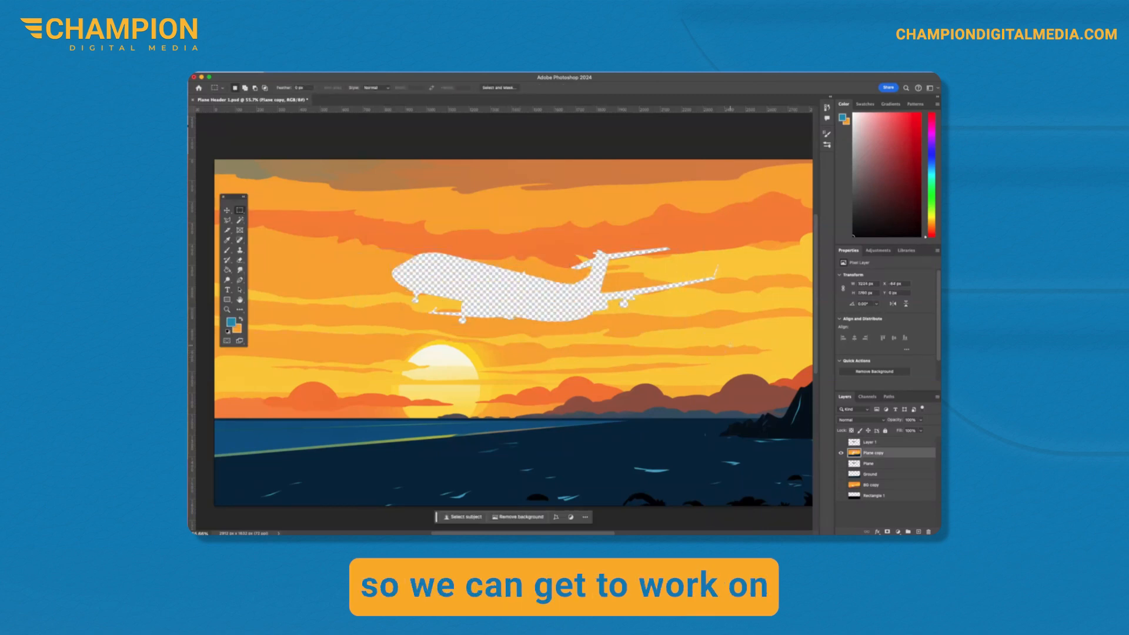
Fill a rectangular area around the airplane-shaped hole using Generative Fill without a prompt, and choose the second variation
left_click_drag(733, 342, 369, 222)
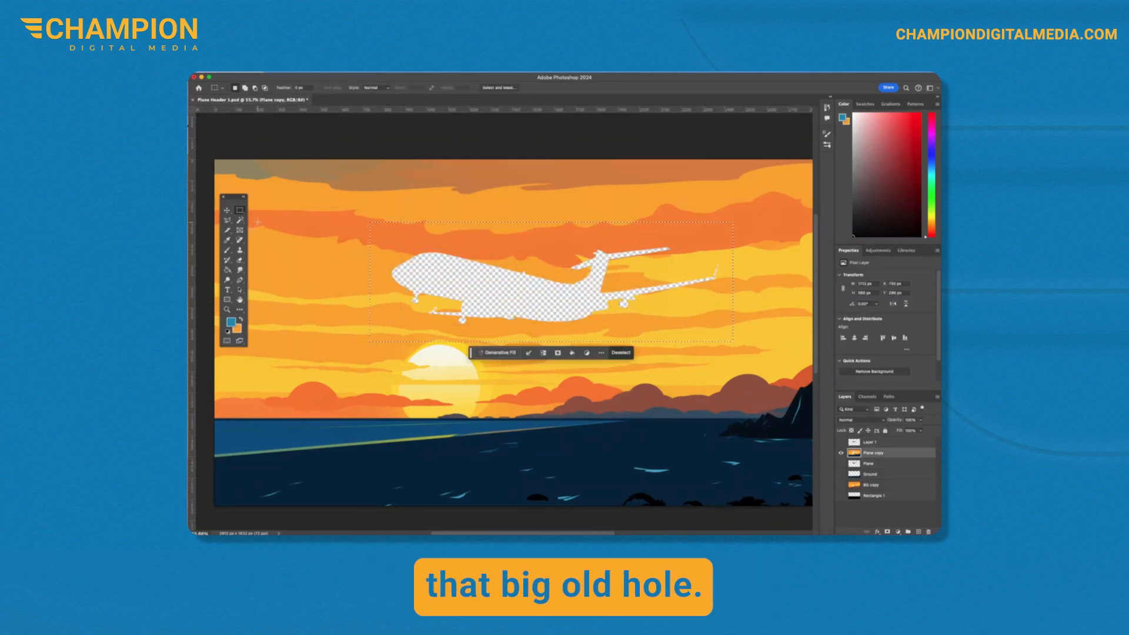
left_click(500, 352)
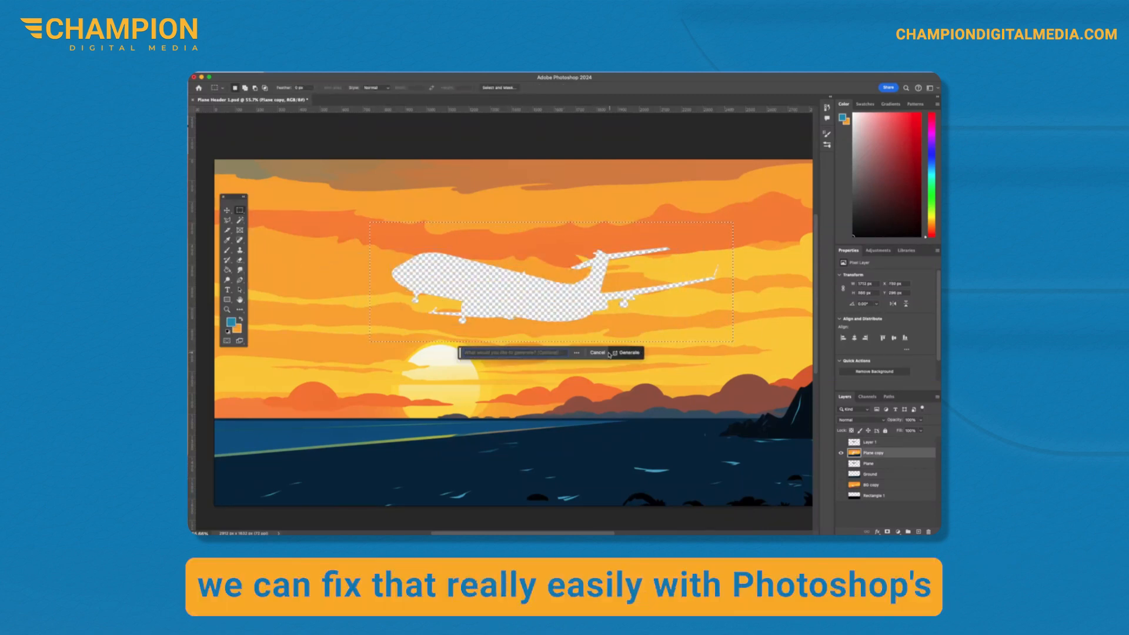
left_click(625, 355)
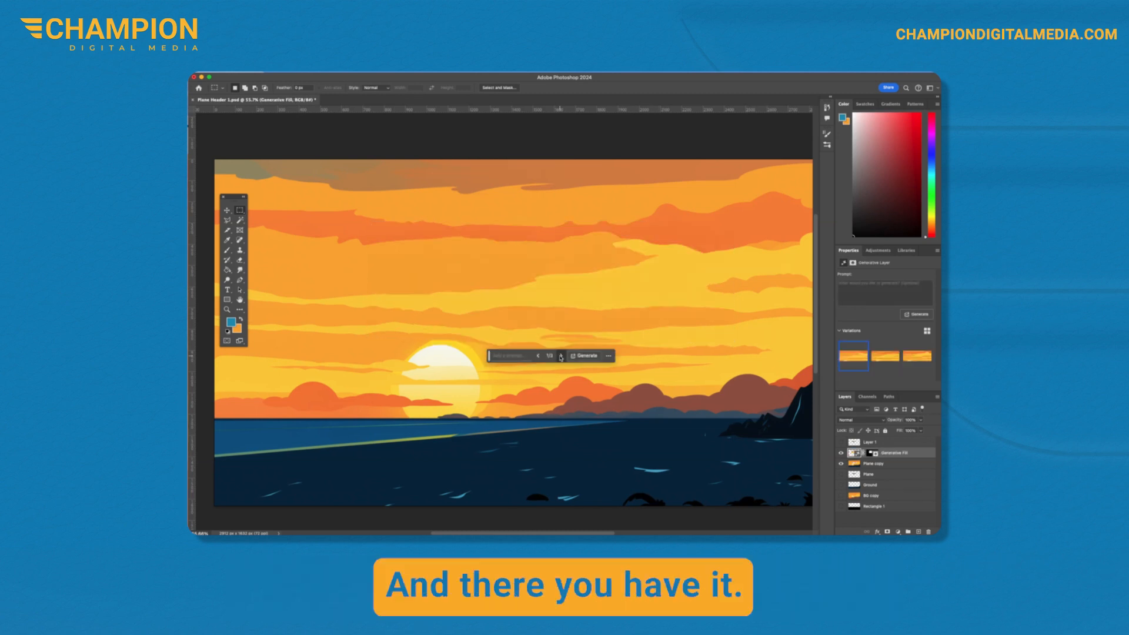
left_click(538, 356)
left_click(538, 356)
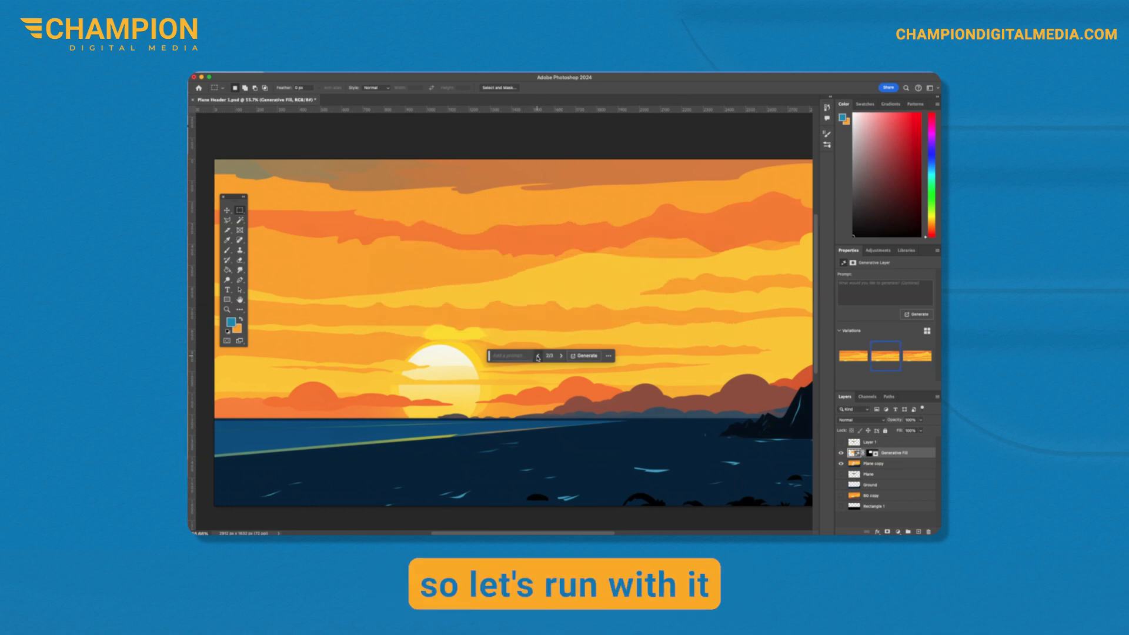
Outline the ocean and rocky shore along the horizon with the Polygonal Lasso and delete that area from the Plane copy layer
left_click(217, 418)
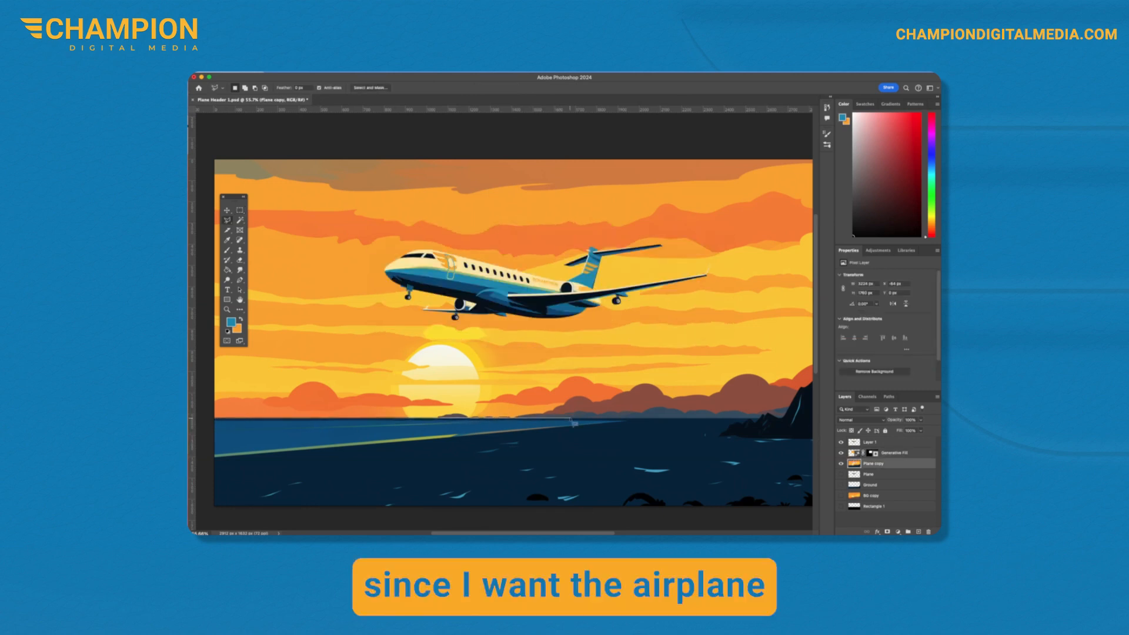
left_click(761, 418)
left_click(768, 414)
left_click(783, 418)
left_click(801, 388)
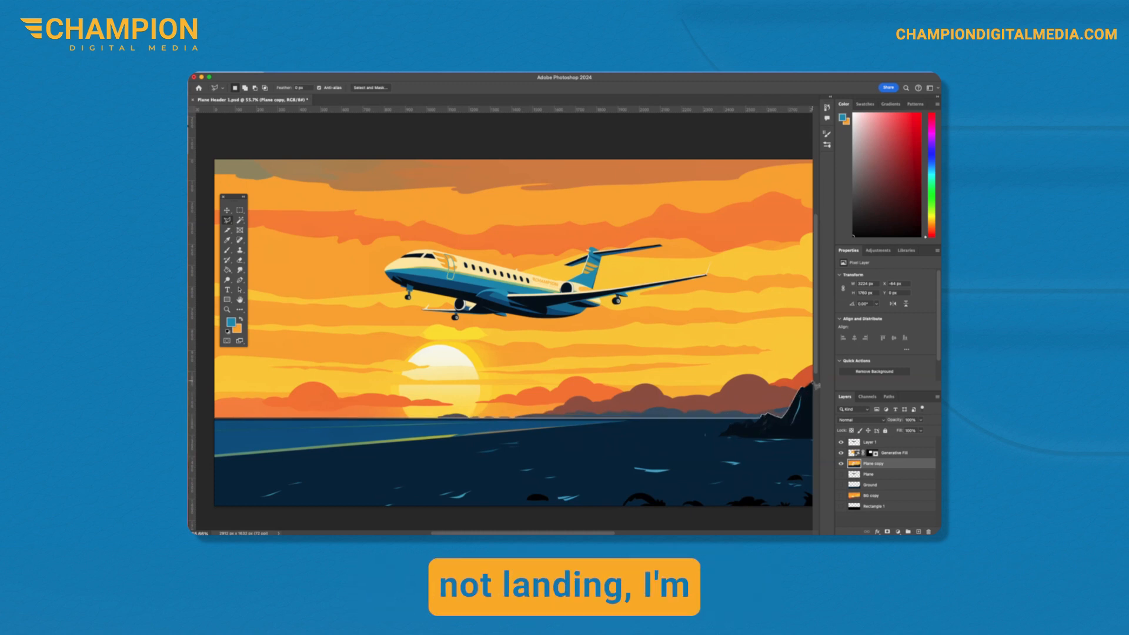
left_click(781, 381)
left_click(791, 388)
left_click(808, 383)
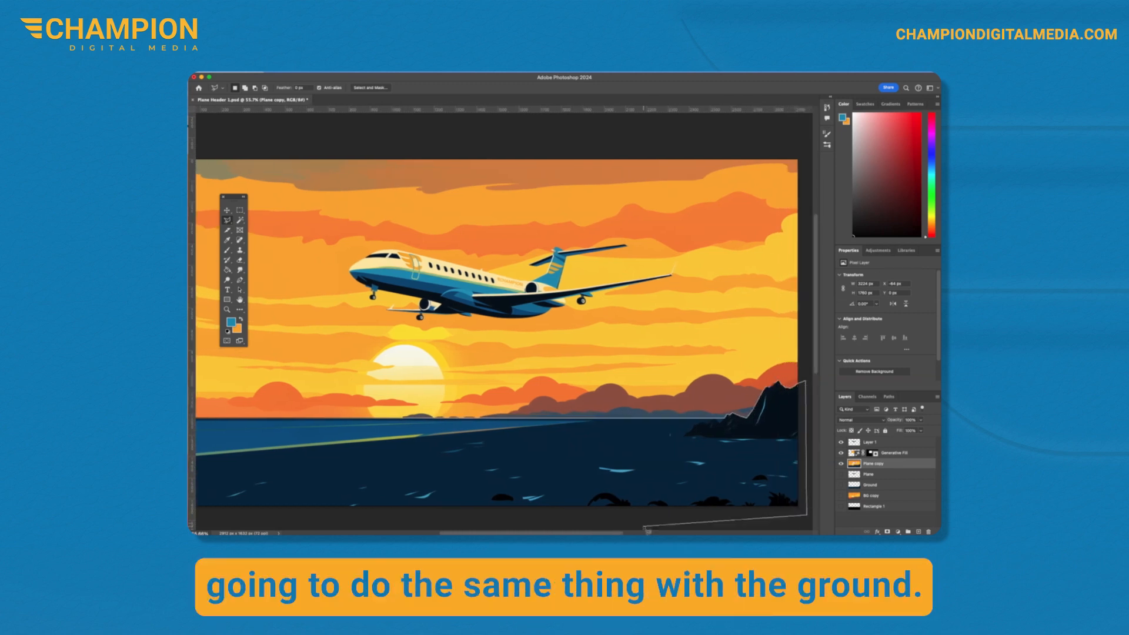
left_click(810, 515)
left_click(364, 472)
left_click(390, 361)
left_click(416, 360)
key("Delete")
Generate the rest of the sky over the empty lower area with an unprompted Generative Fill, and reposition the airplane slightly
scroll(507, 323, "down", 3)
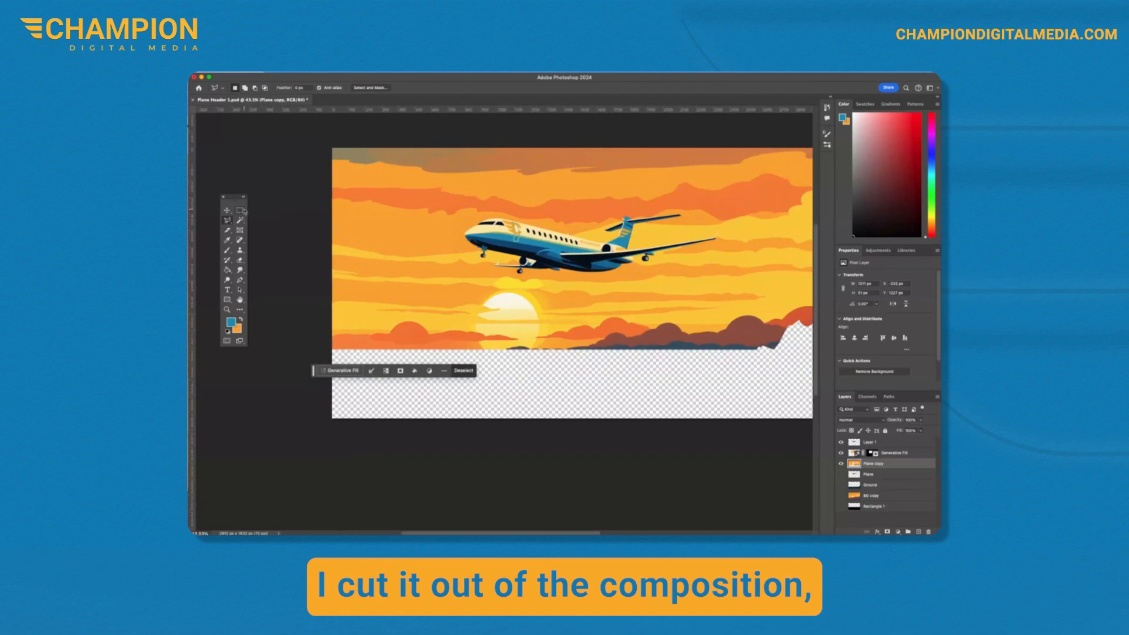
left_click(240, 210)
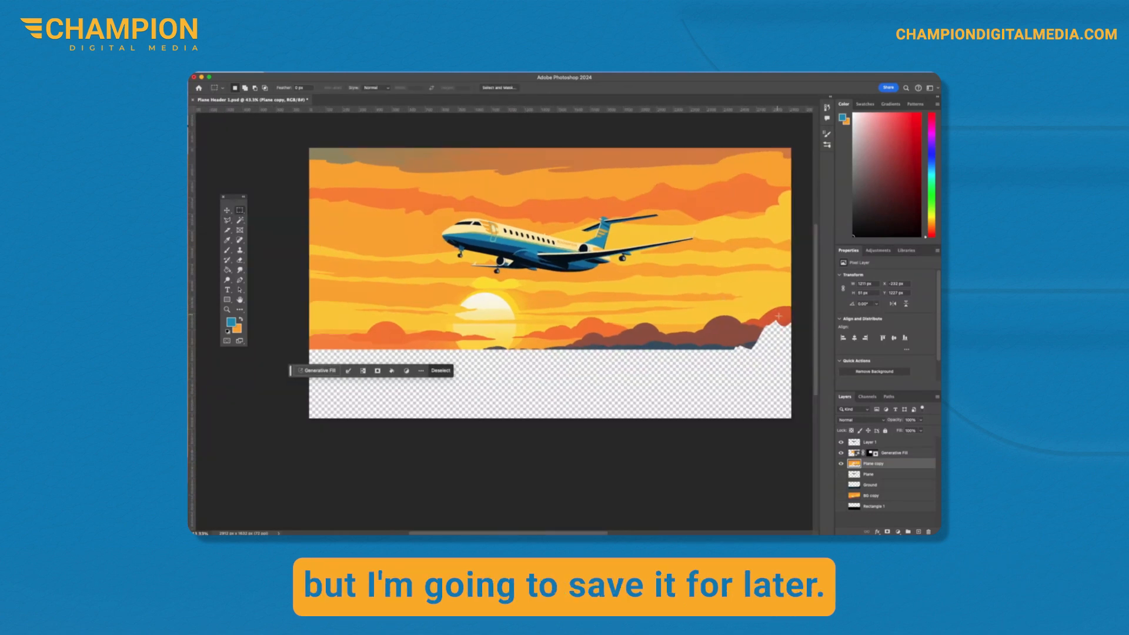
left_click_drag(794, 318, 297, 454)
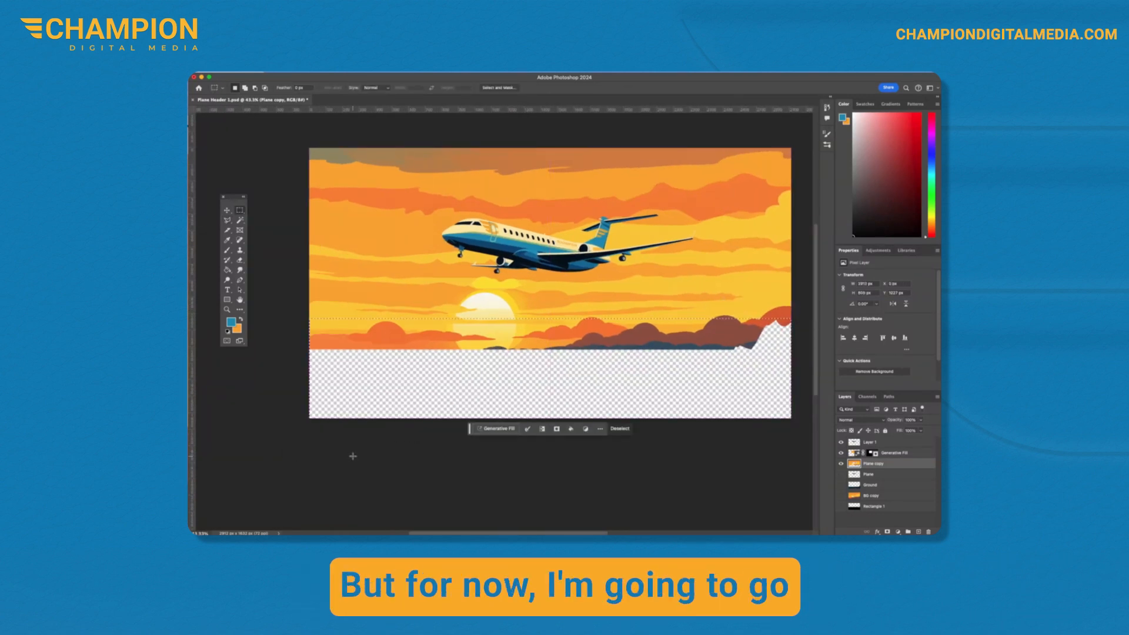
left_click(494, 430)
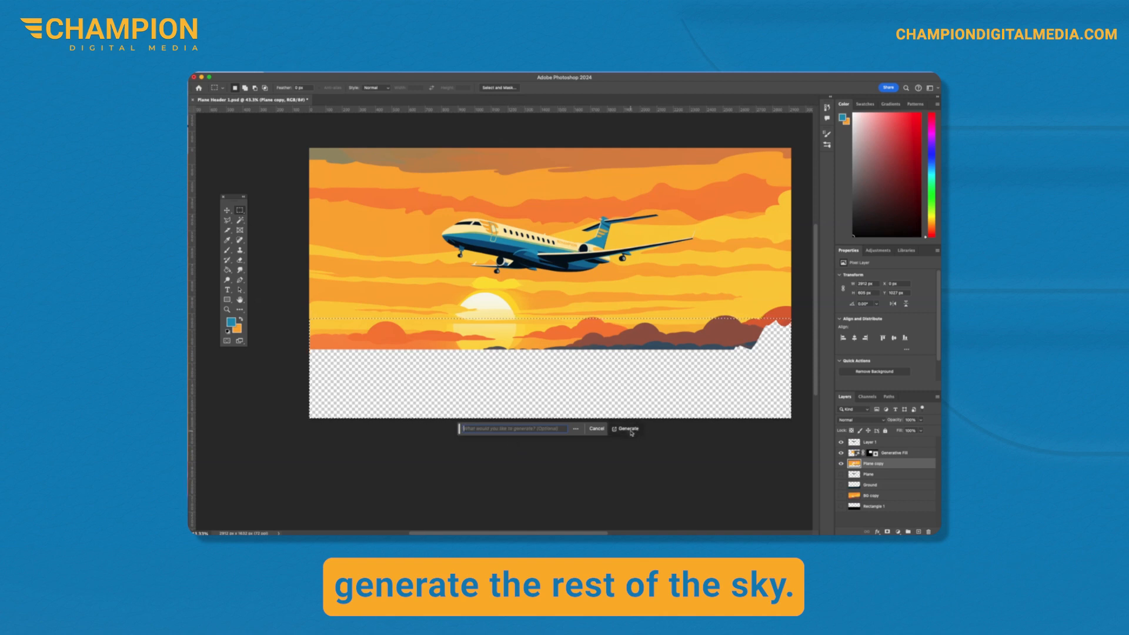
left_click(629, 430)
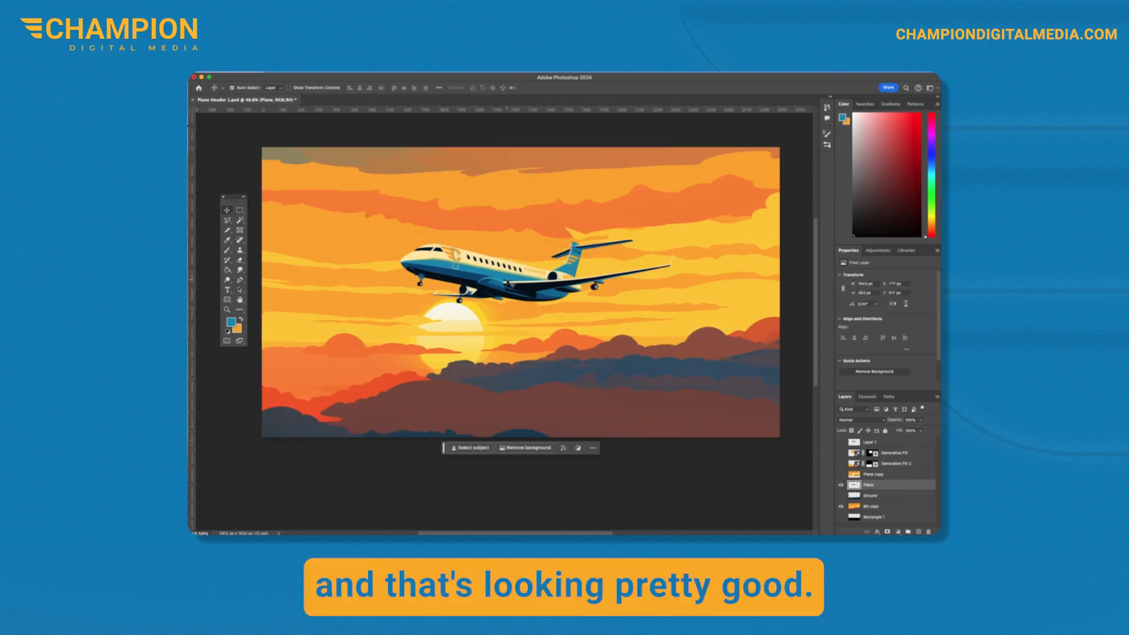
mouse_move(509, 285)
left_mouse_down()
mouse_move(514, 268)
mouse_move(517, 277)
left_mouse_up()
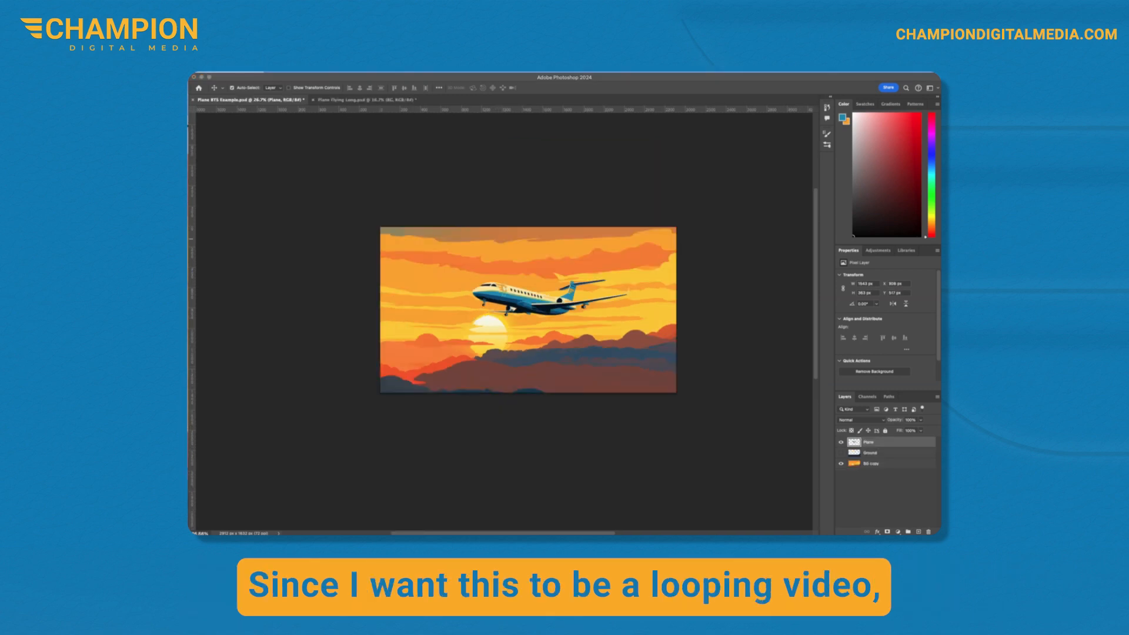
Widen the canvas of Plane BTS Example.psd to 8736 pixels with the artwork anchored in the centre
left_click(300, 123)
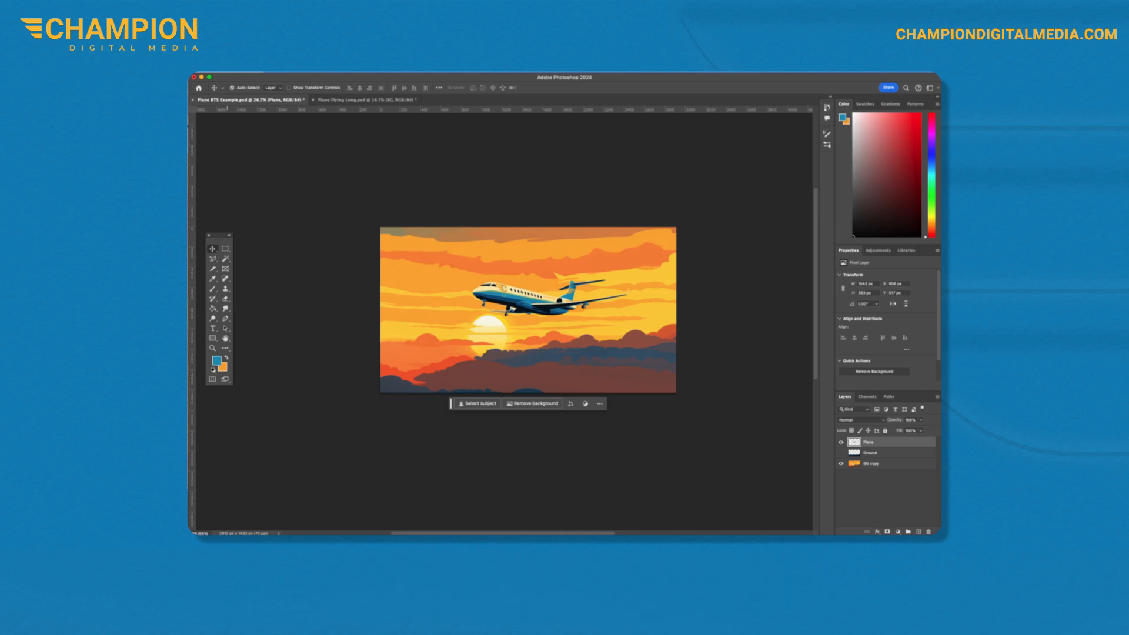
left_click(207, 67)
mouse_move(242, 68)
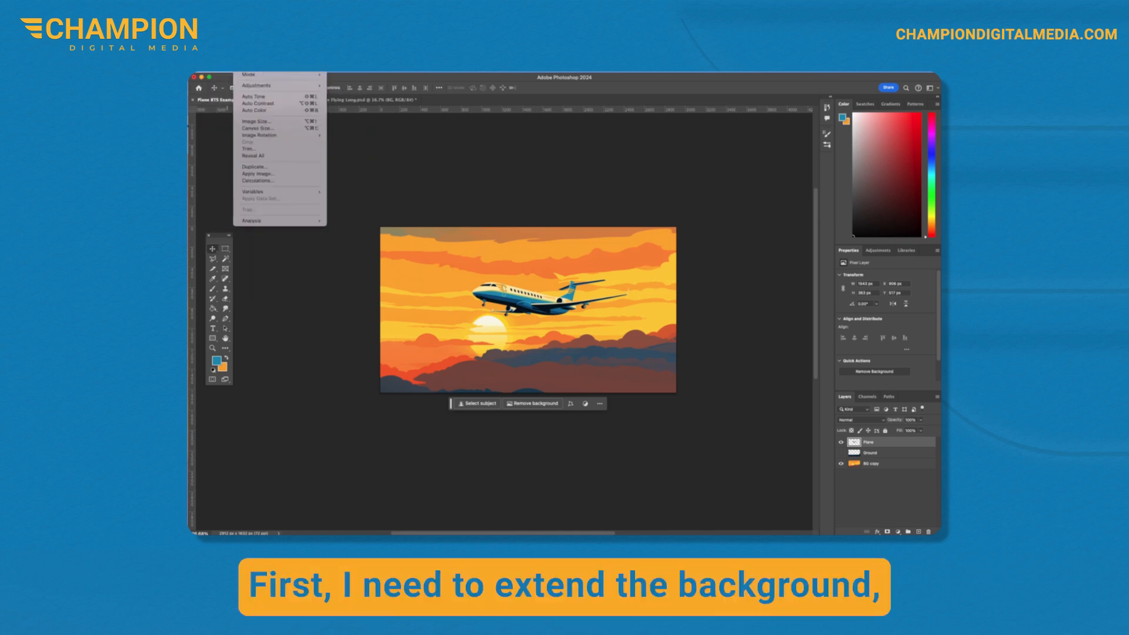
left_click(242, 68)
left_click(242, 68)
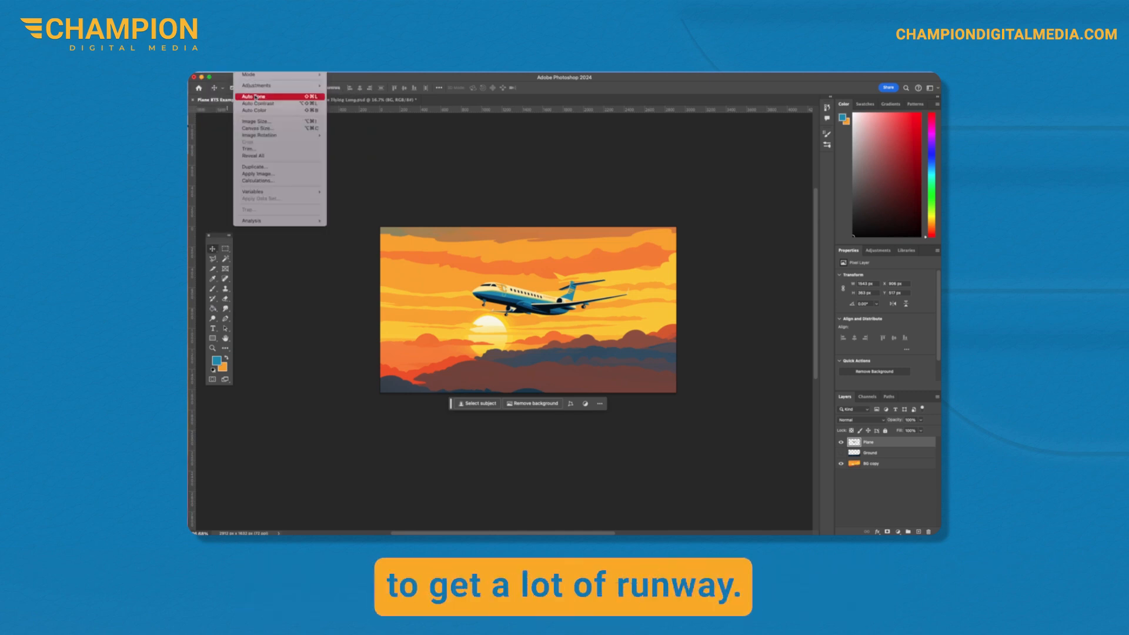
left_click(264, 129)
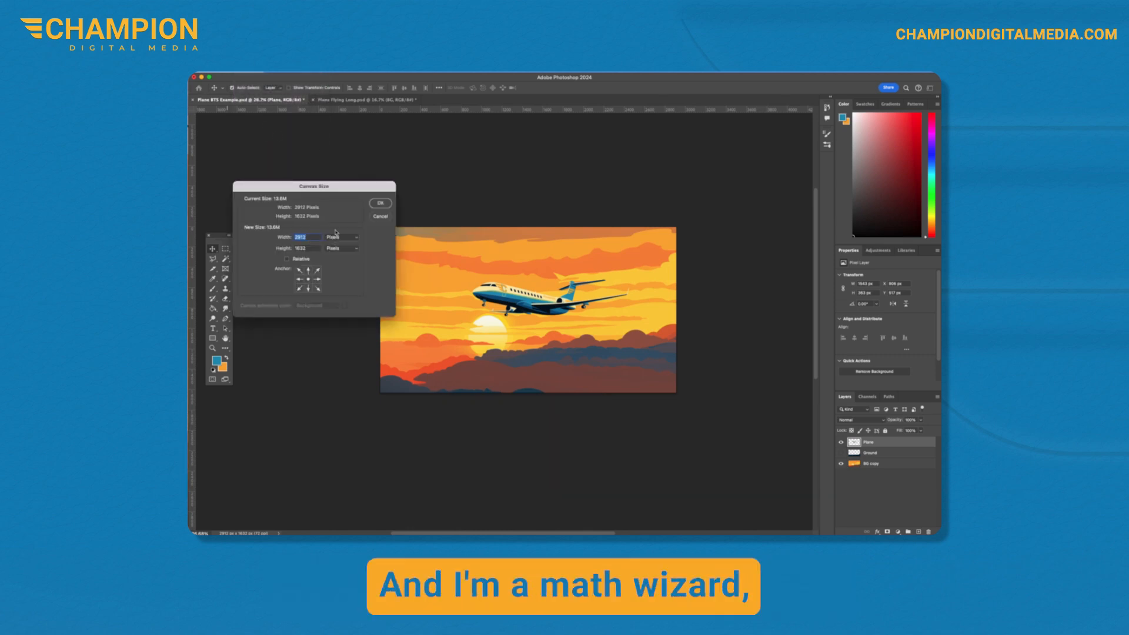
type("8736")
key("Return")
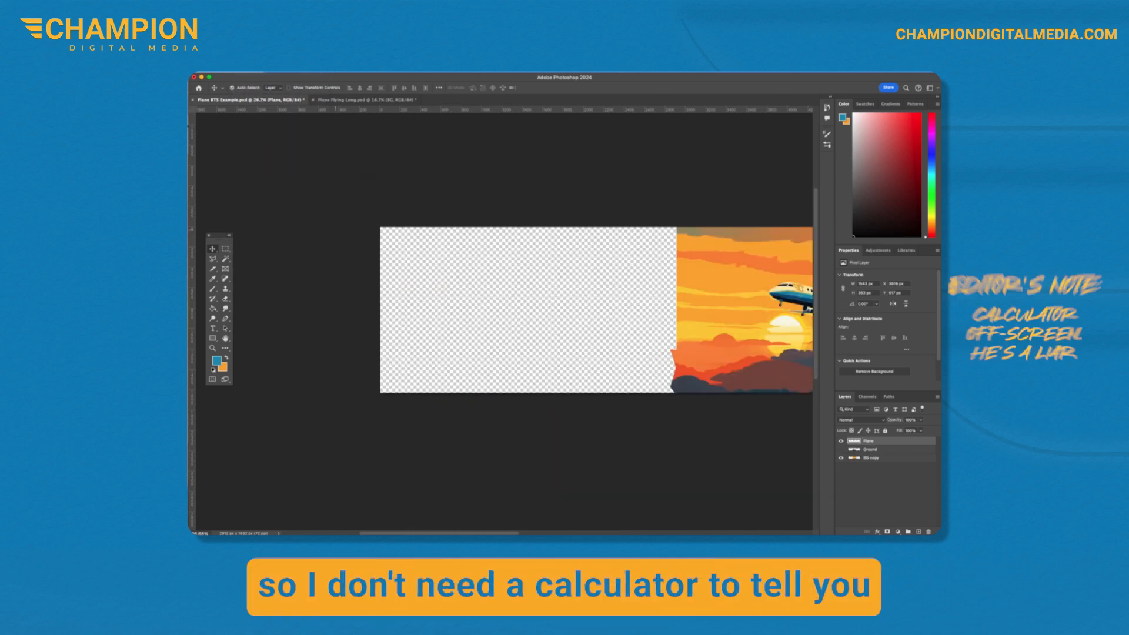
Duplicate the BG copy layer, flip the duplicate horizontally and align it with the original's left edge to fill the empty canvas
scroll(700, 336, "right", 3)
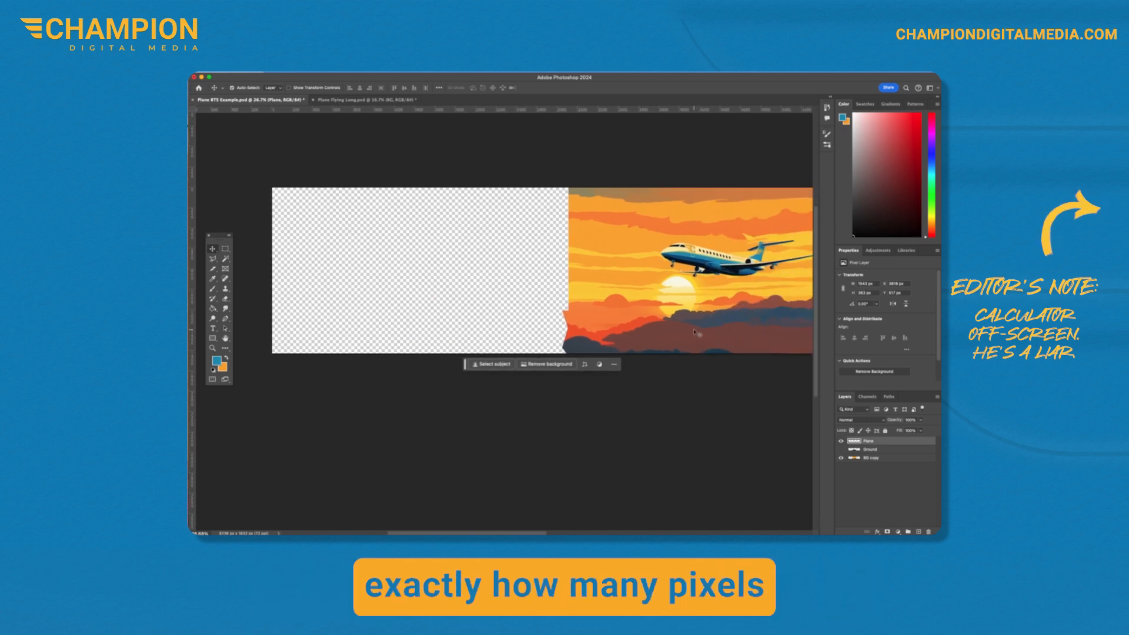
scroll(696, 333, "down", 5)
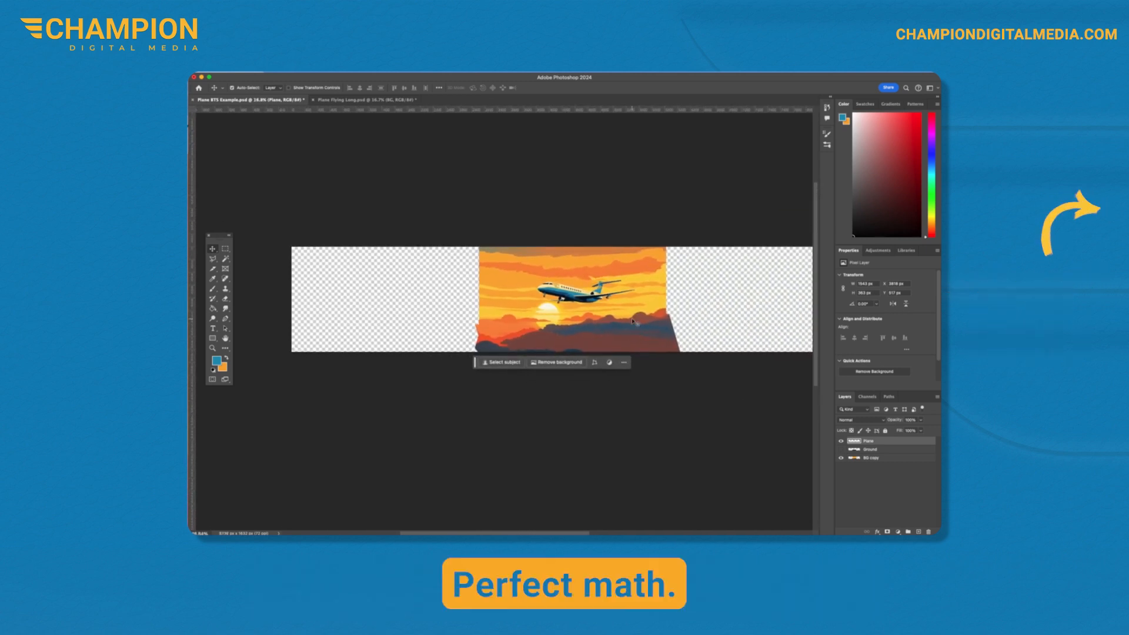
scroll(633, 322, "up", 1)
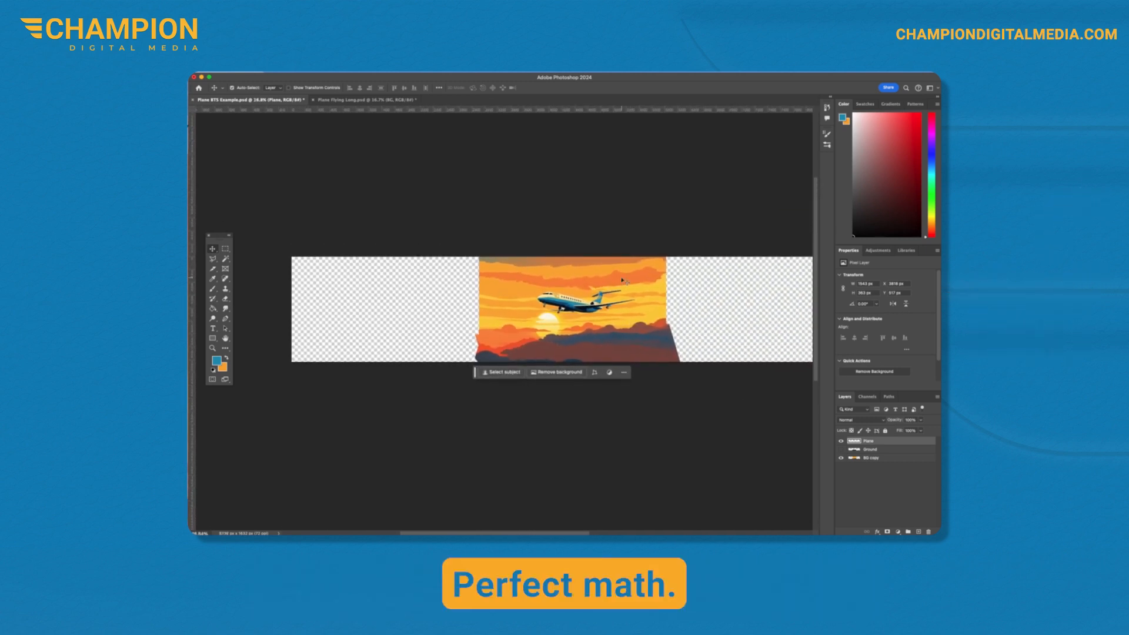
left_click(871, 458)
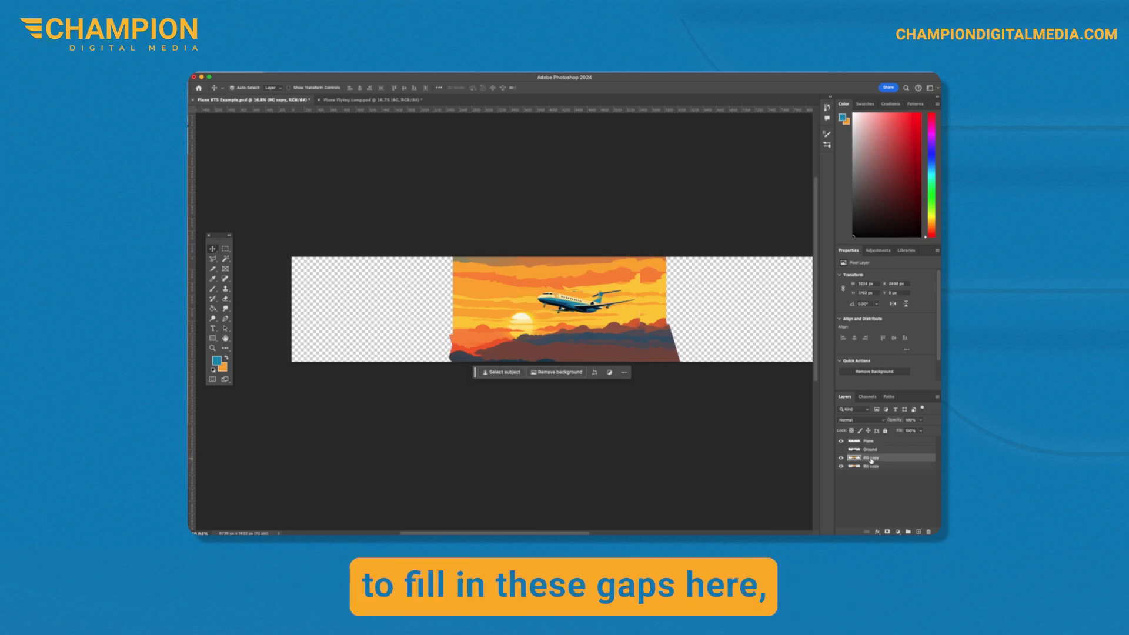
key("super+t")
left_click_drag(569, 335, 409, 343)
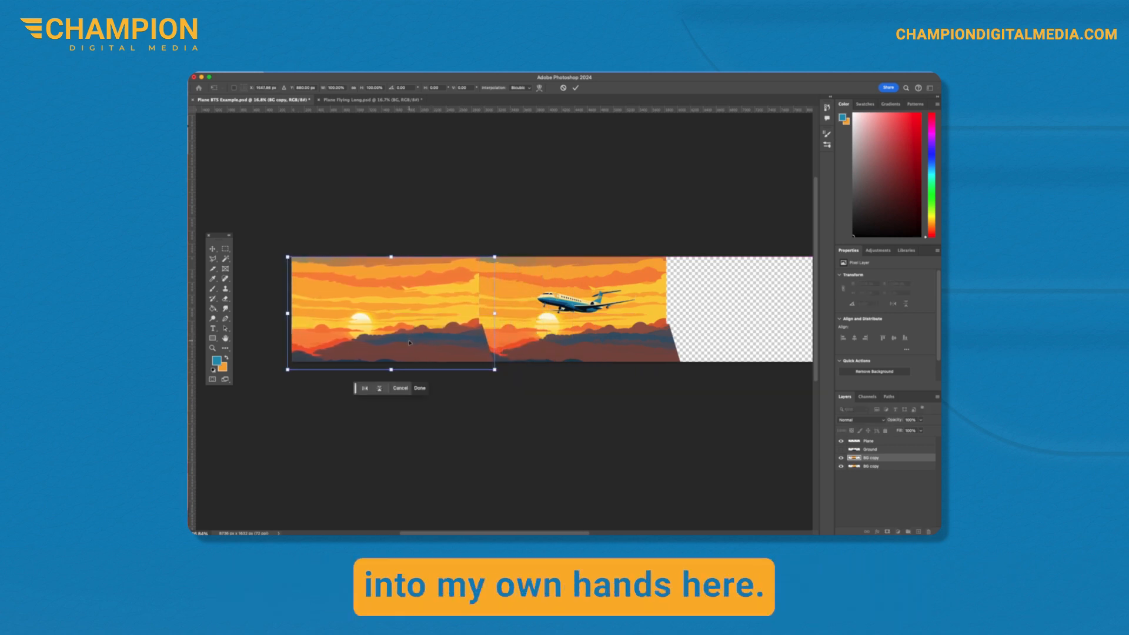
left_click(365, 389)
mouse_move(442, 352)
left_mouse_down()
mouse_move(421, 348)
mouse_move(435, 354)
left_mouse_up()
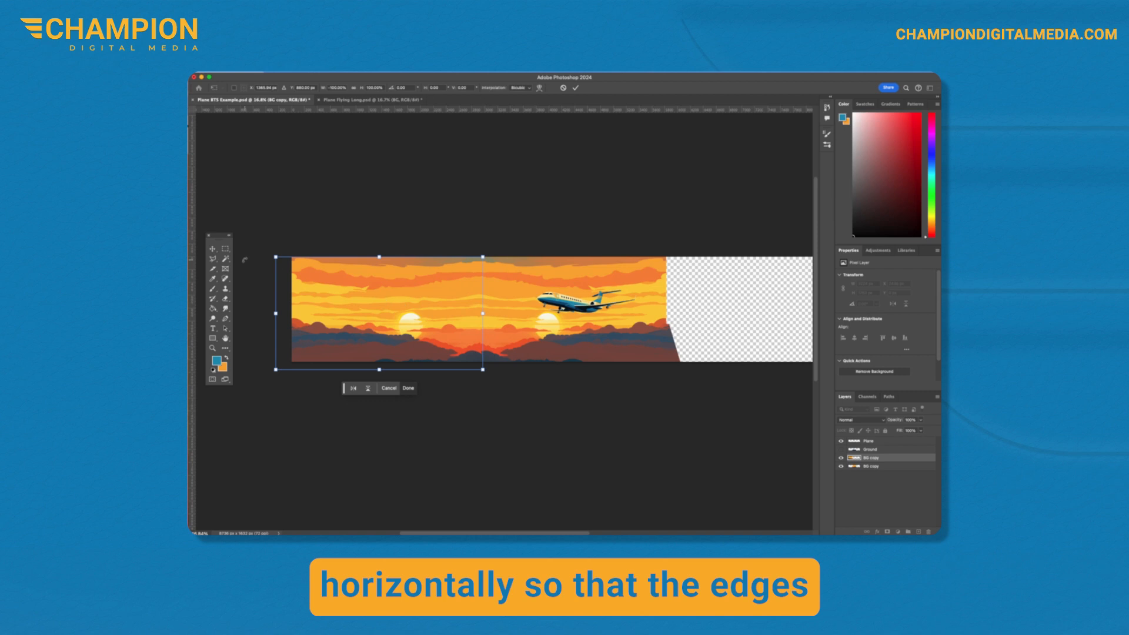
left_click(215, 250)
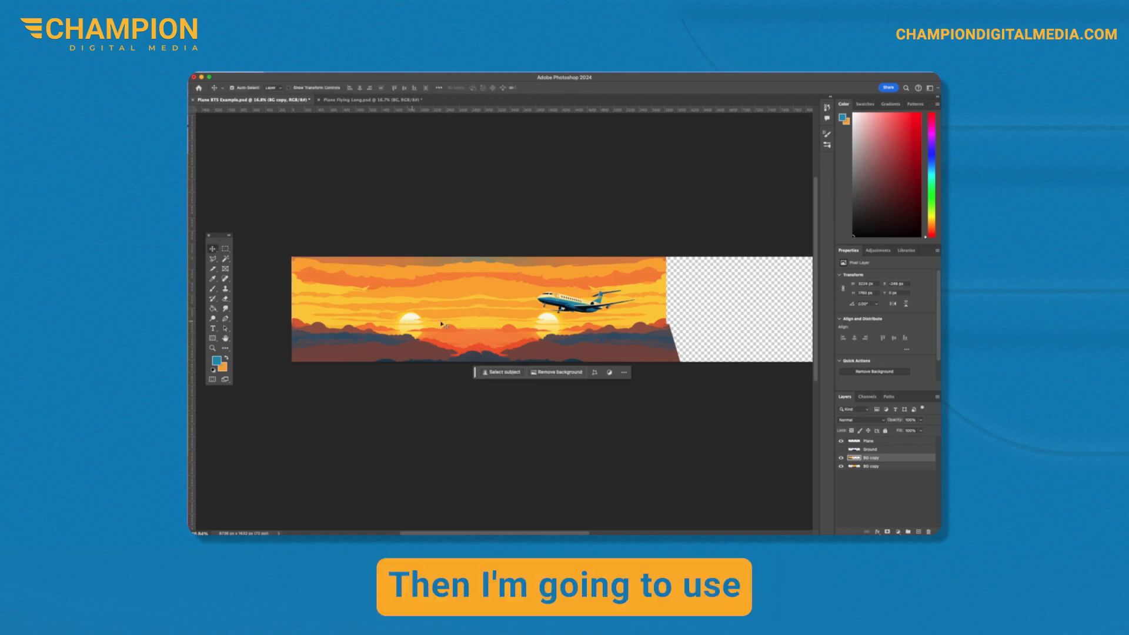
Select the duplicate sun in the mirrored background with a rectangular marquee and remove it with Generative Fill
left_click(226, 249)
left_click_drag(391, 310, 431, 341)
left_click(378, 352)
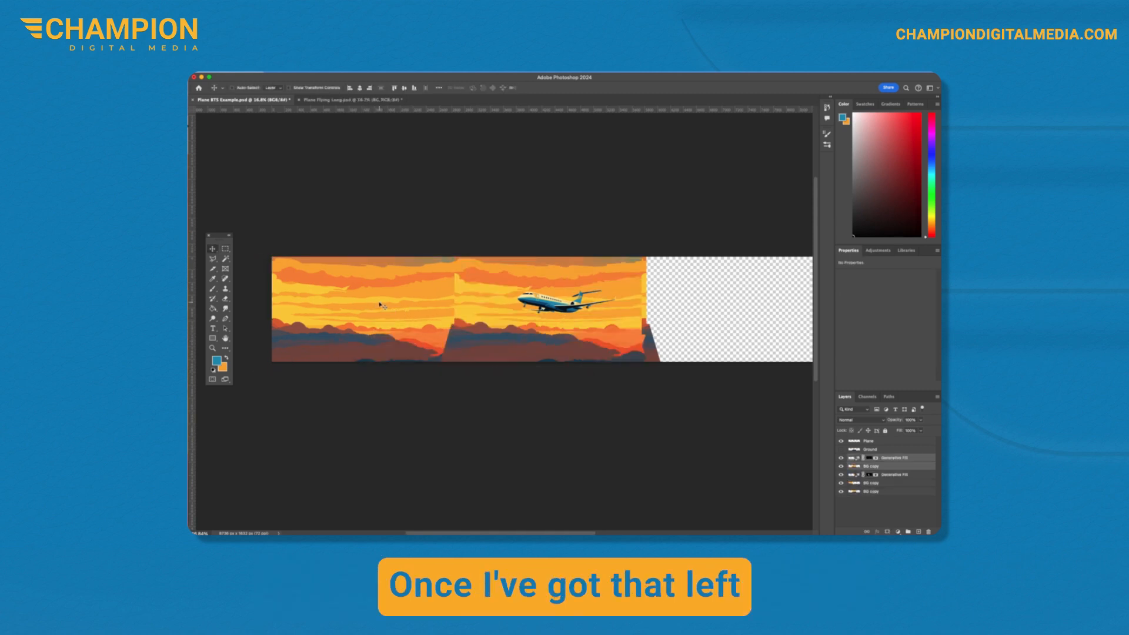
Move the duplicated left-third background and its Generative Fill layer across the canvas to fill the empty right third
key("ctrl+t")
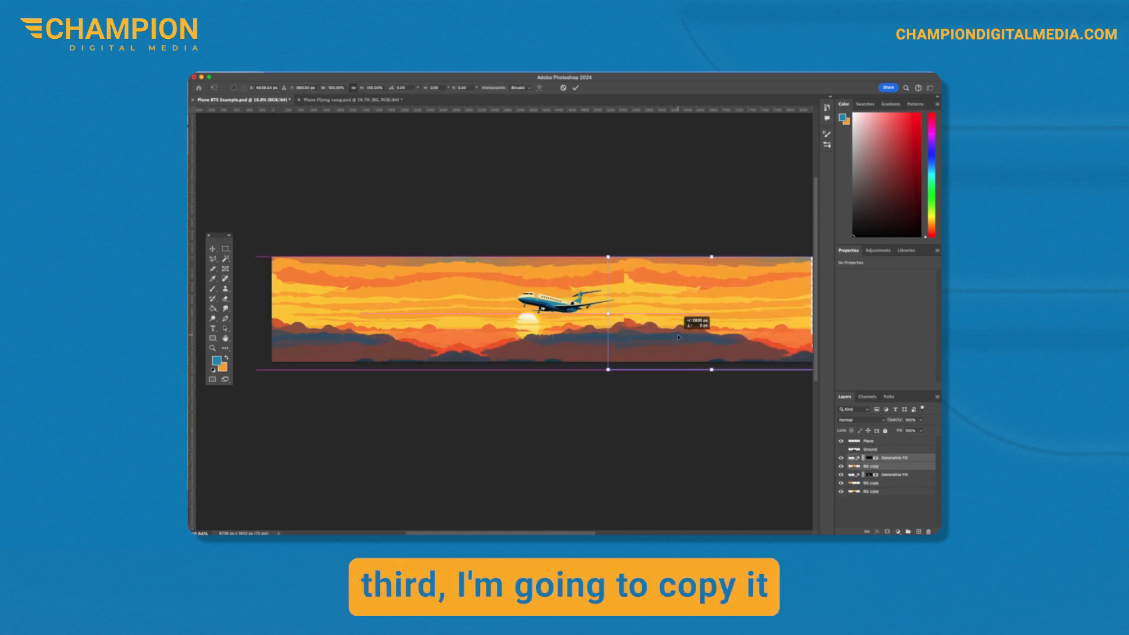
left_click_drag(676, 342, 701, 341)
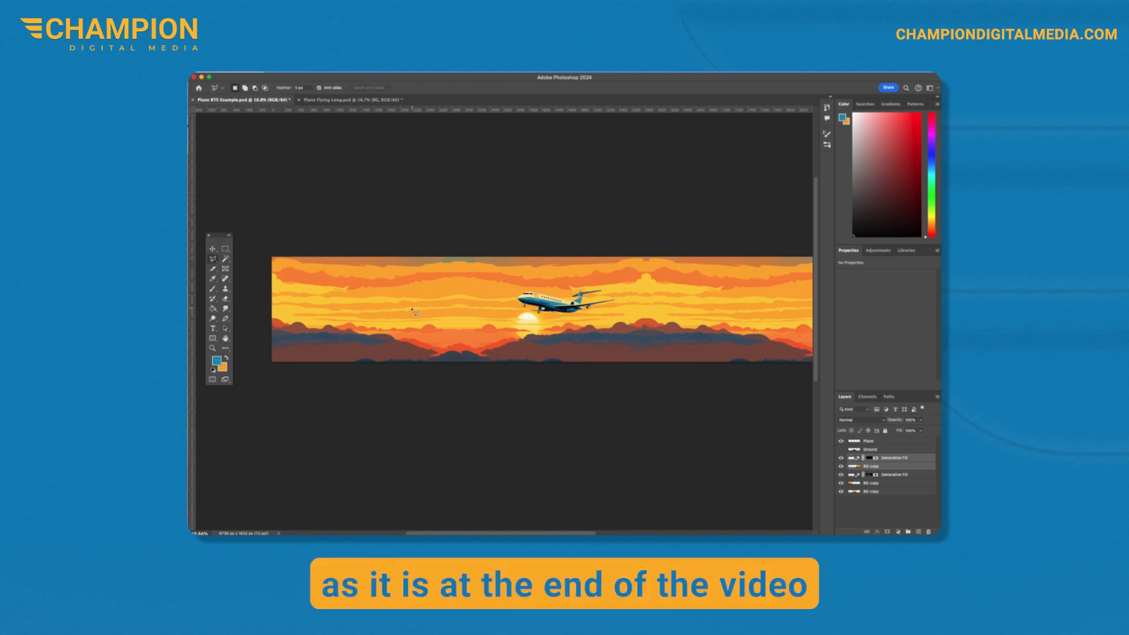
scroll(425, 315, "right", 3)
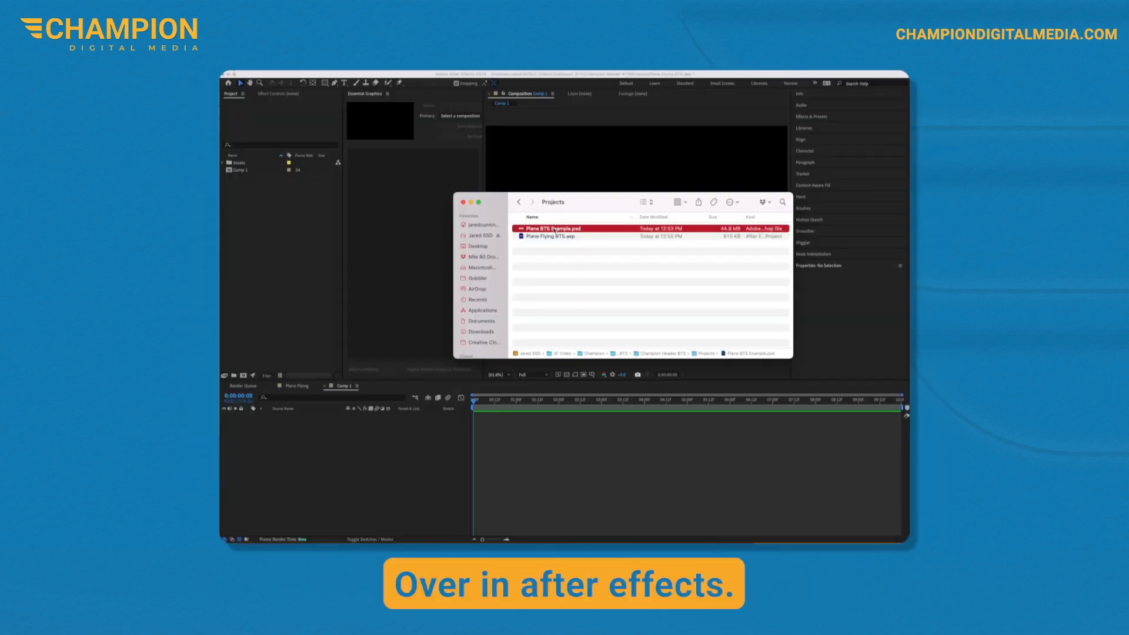
Switch to After Effects and import Plane BTS Example.psd as Composition - Retain Layer Sizes with Editable Layer Styles
left_click_drag(556, 230, 267, 220)
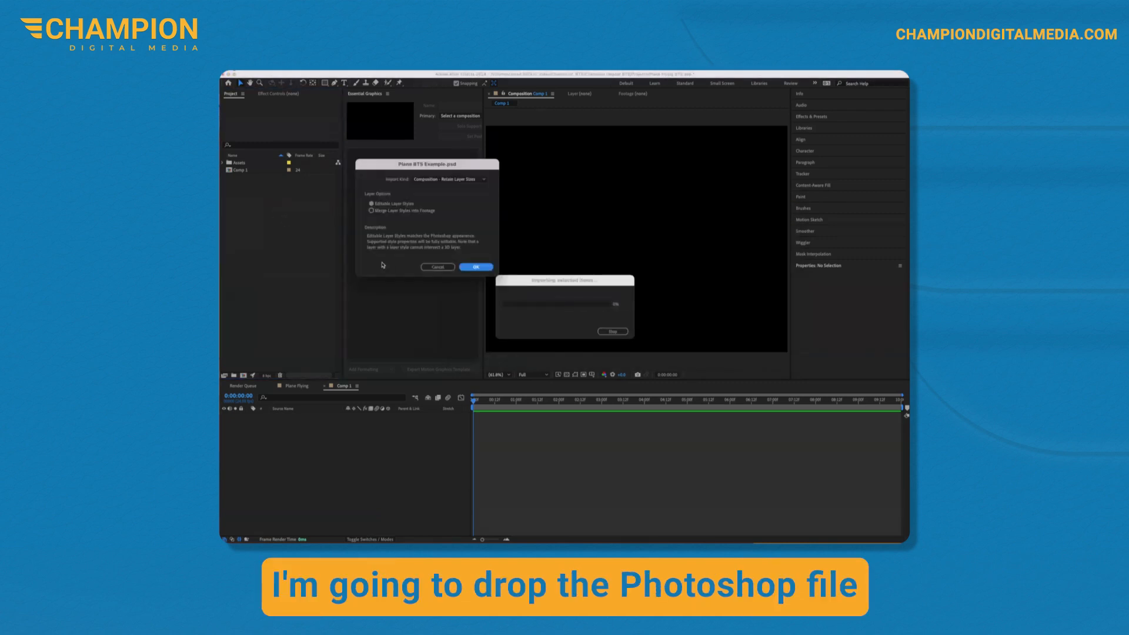
left_click(435, 180)
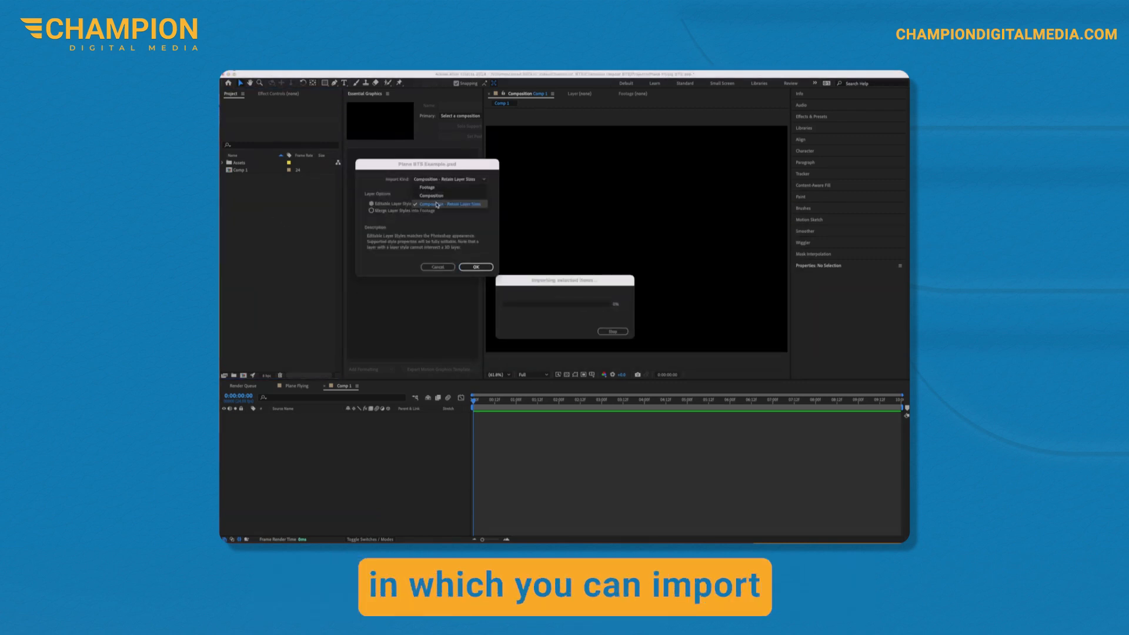
left_click(423, 206)
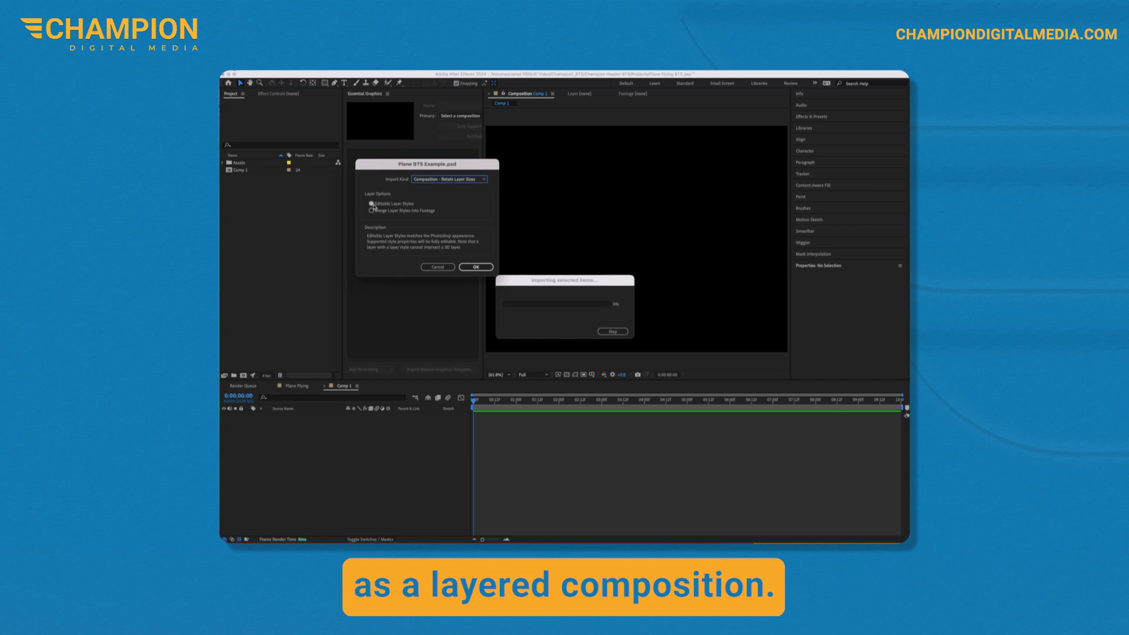
left_click(372, 205)
left_click(474, 266)
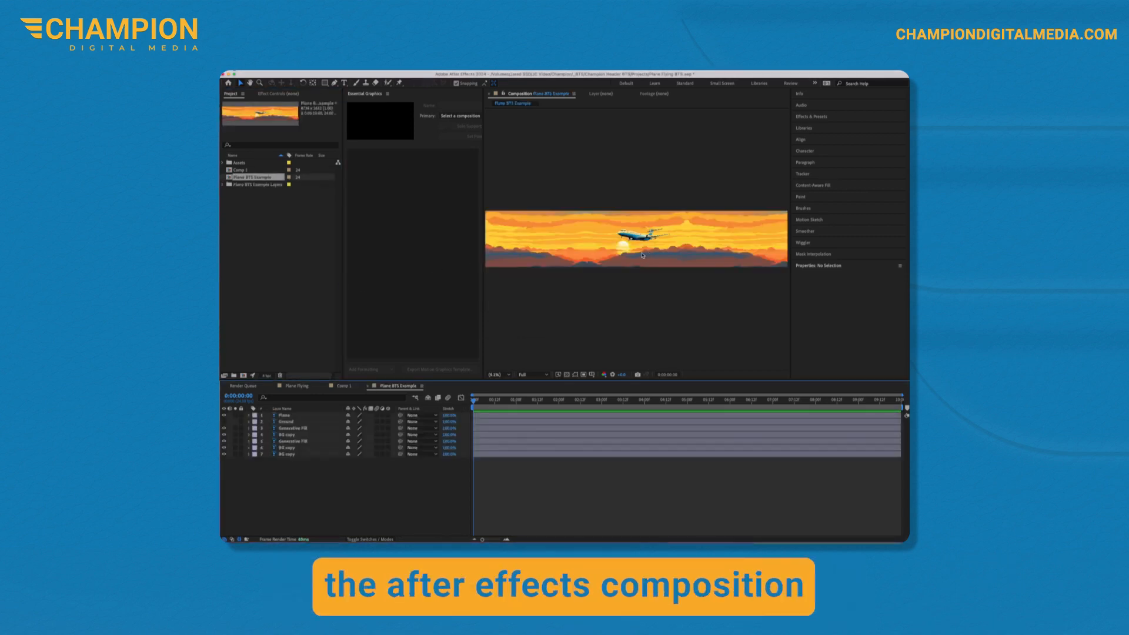
Set the width of the Plane BTS Example composition to 2912 px
left_click(234, 70)
left_click(253, 84)
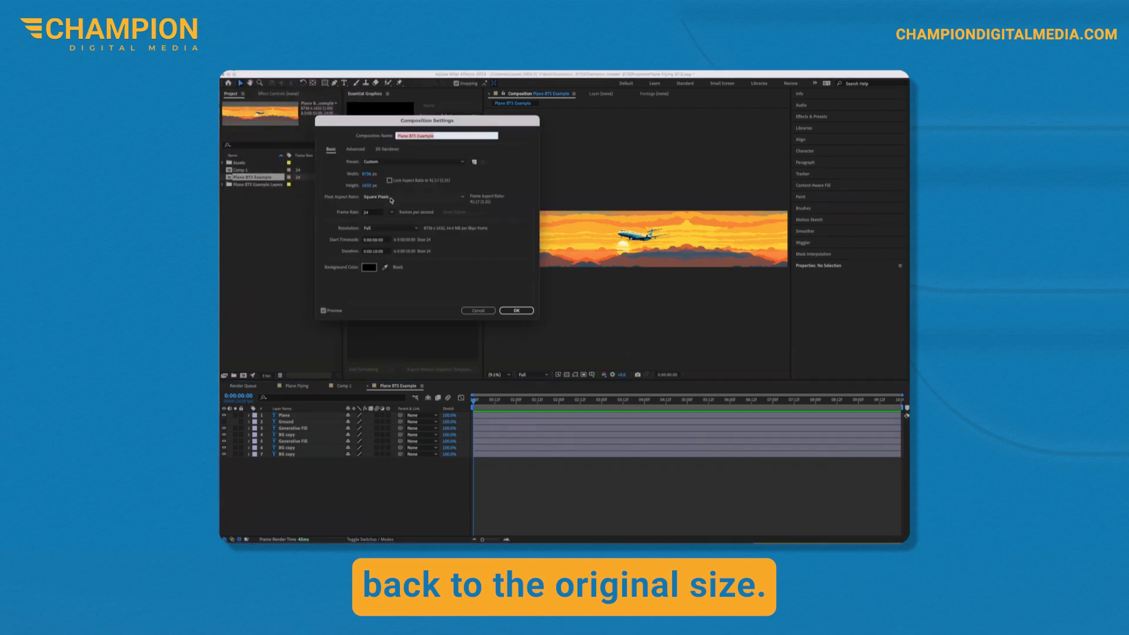
left_click(368, 175)
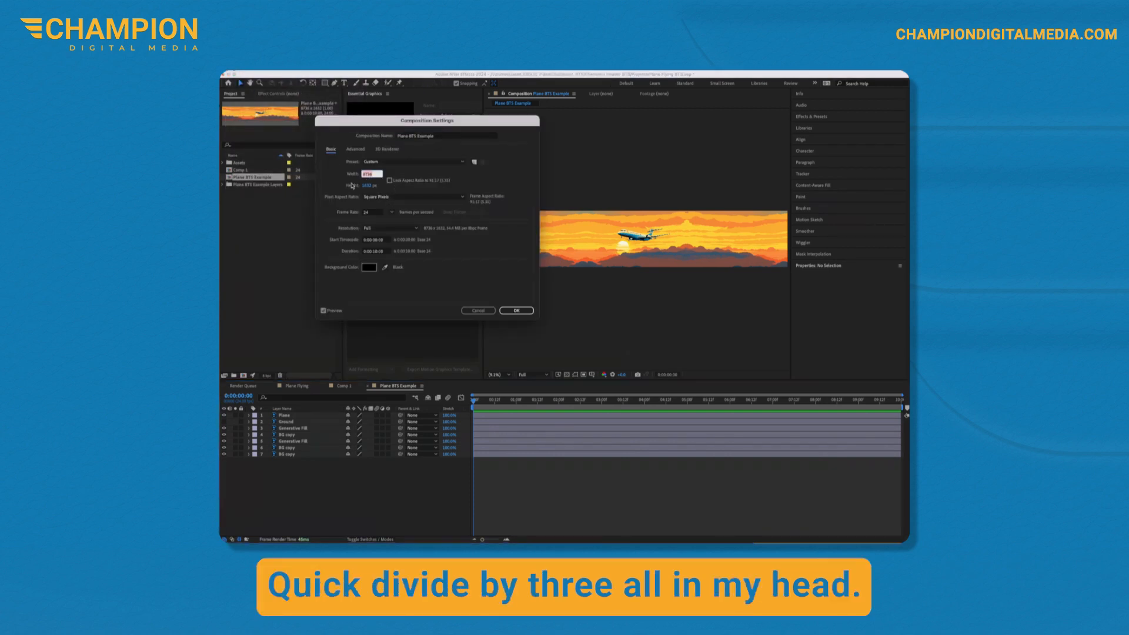
type("2")
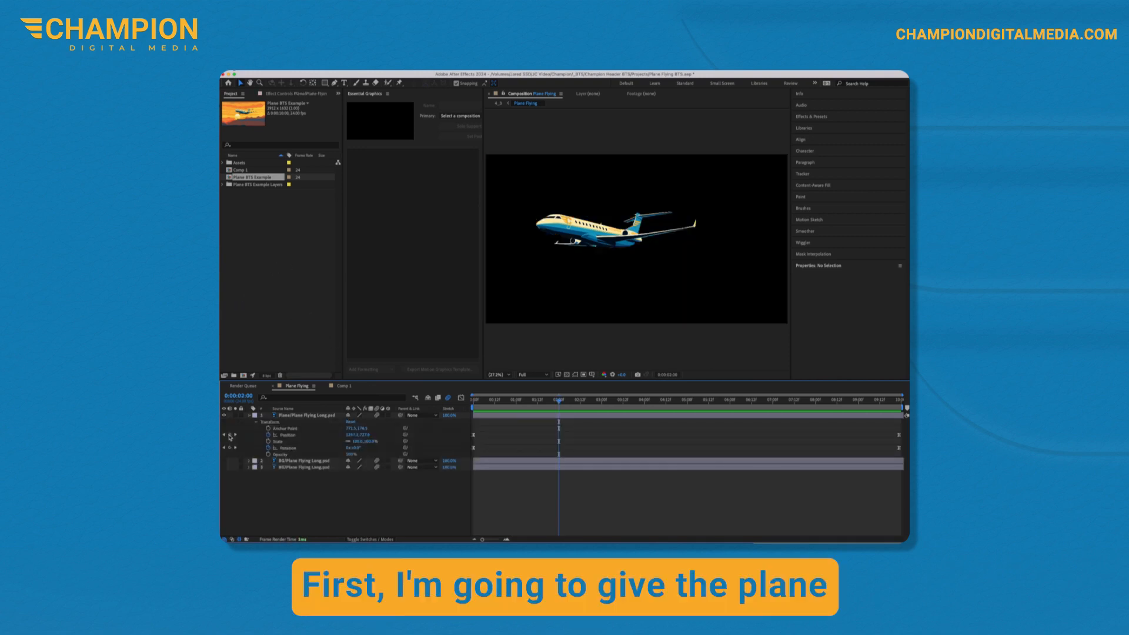
In the Plane Flying composition, keyframe the plane layer's Position at 4 seconds and move the plane slightly down
left_click(306, 416)
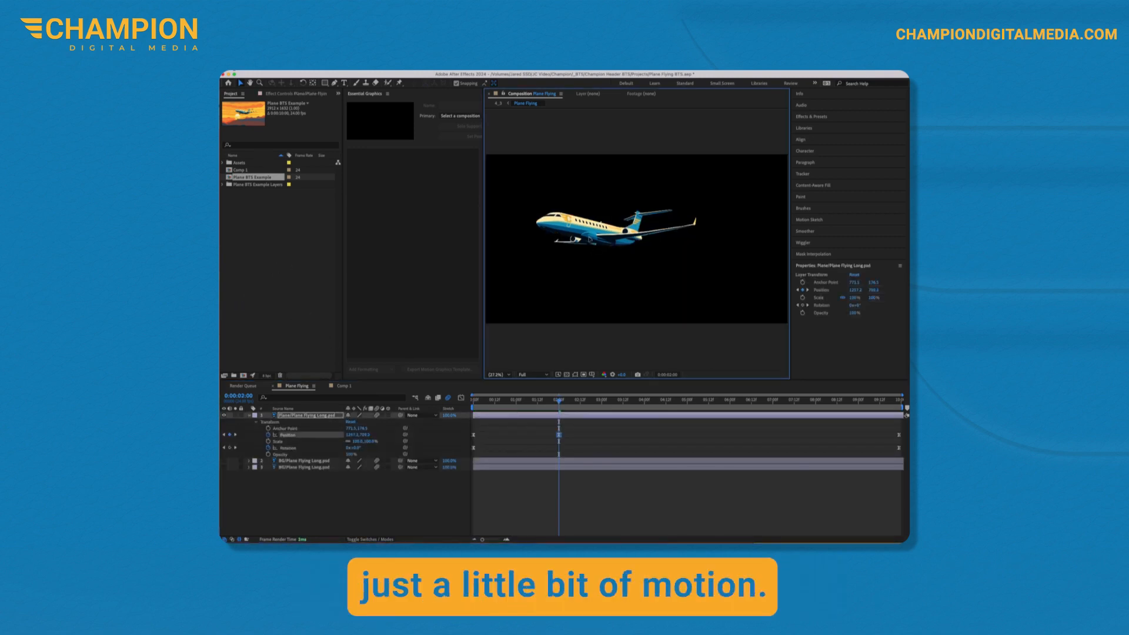
left_click(645, 401)
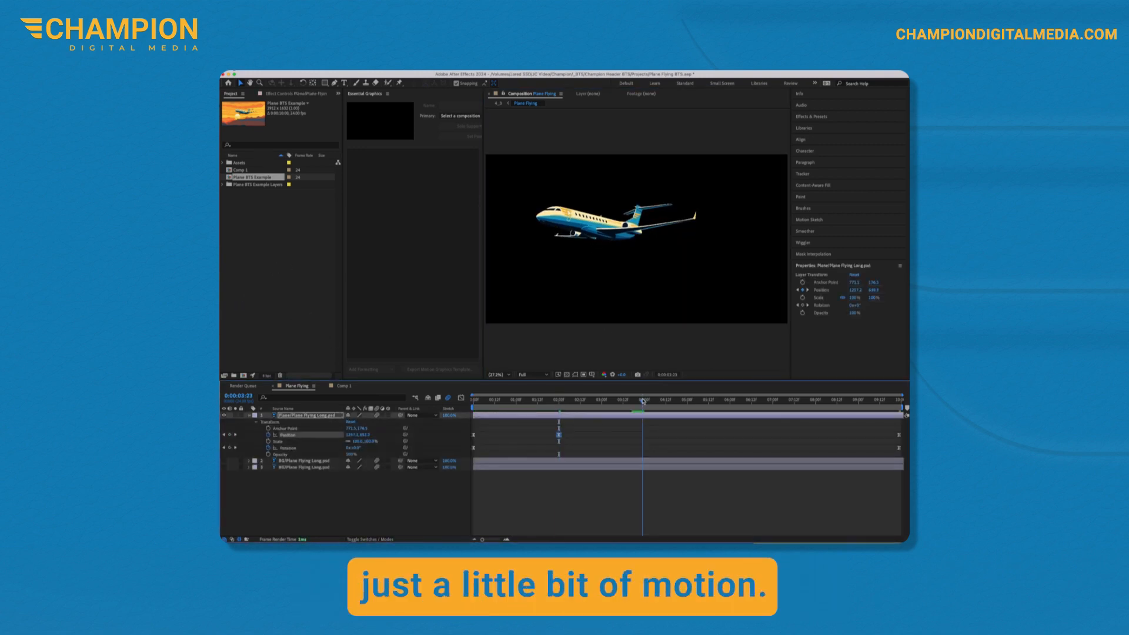
left_click(230, 436)
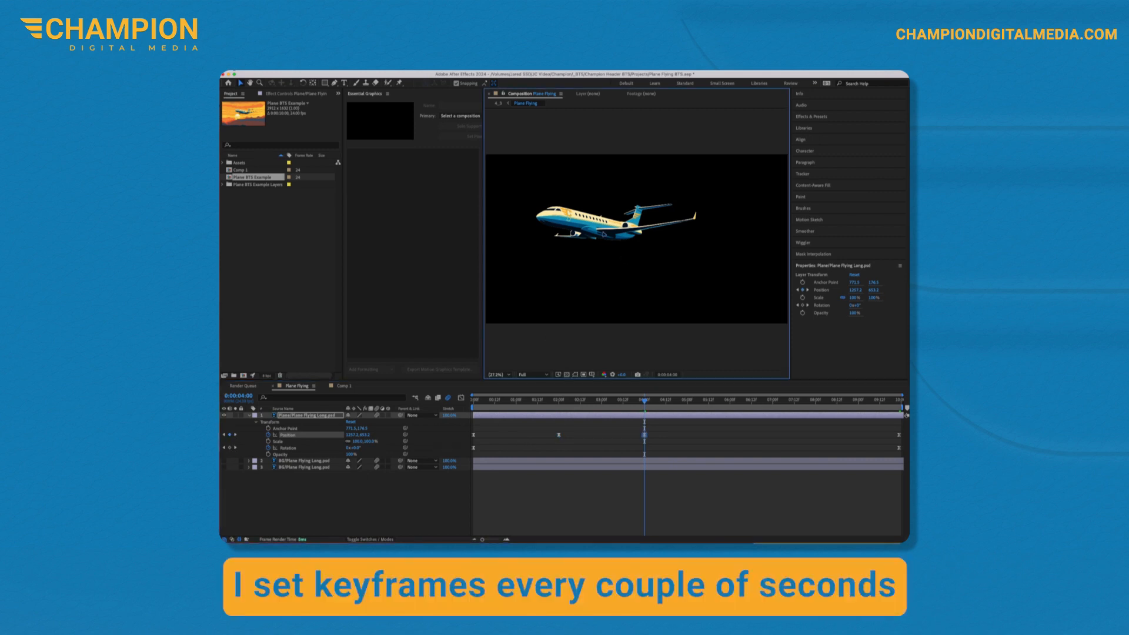
left_click_drag(604, 234, 605, 241)
Copy the plane's 2-second Position keyframe to 6 seconds and its 4-second keyframe to 8 seconds, and preview the motion
left_click(558, 436)
key("super+c")
left_click(730, 400)
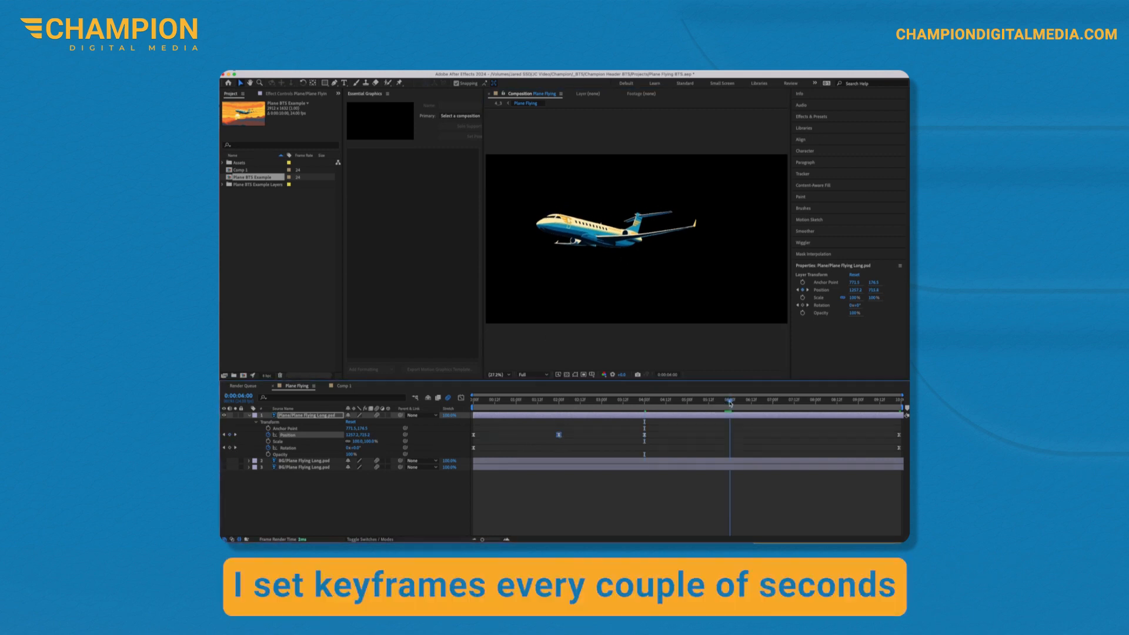
key("super+v")
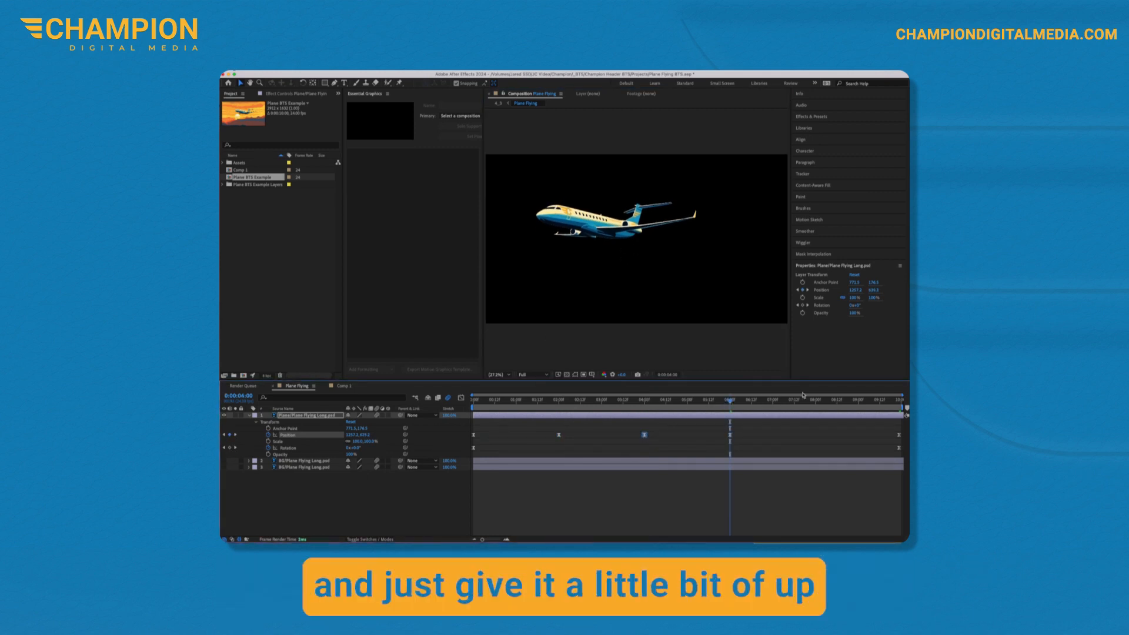
left_click(815, 400)
key("super+v")
key("space")
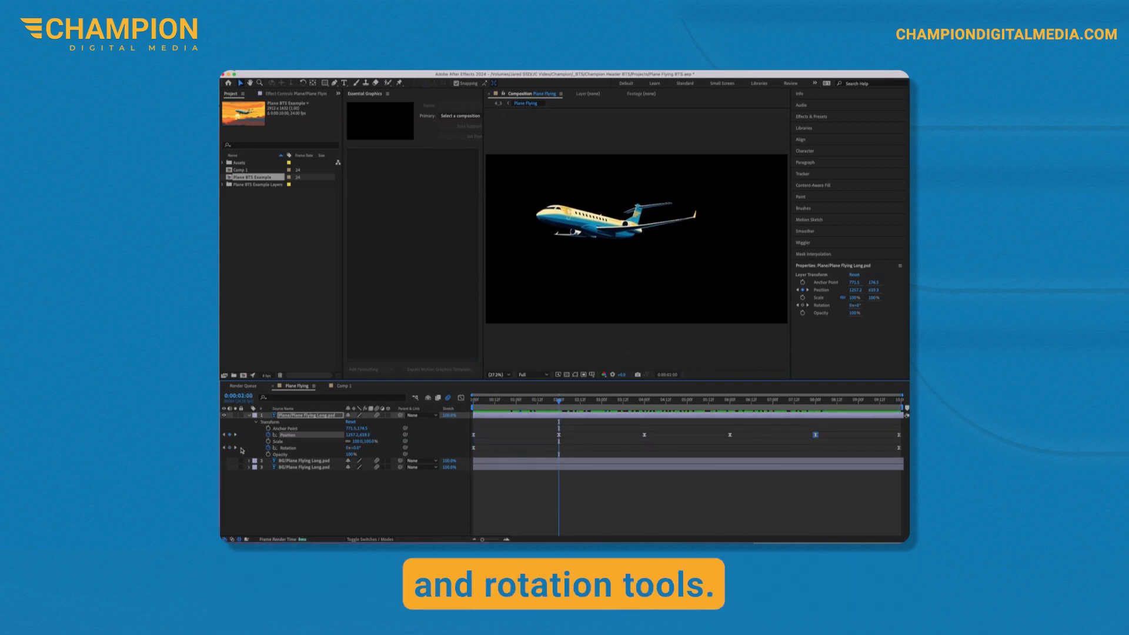
Keyframe the plane's Rotation with a slight positive tilt at 2 seconds and -1° at 4 seconds
left_click(288, 447)
left_click_drag(355, 448, 475, 448)
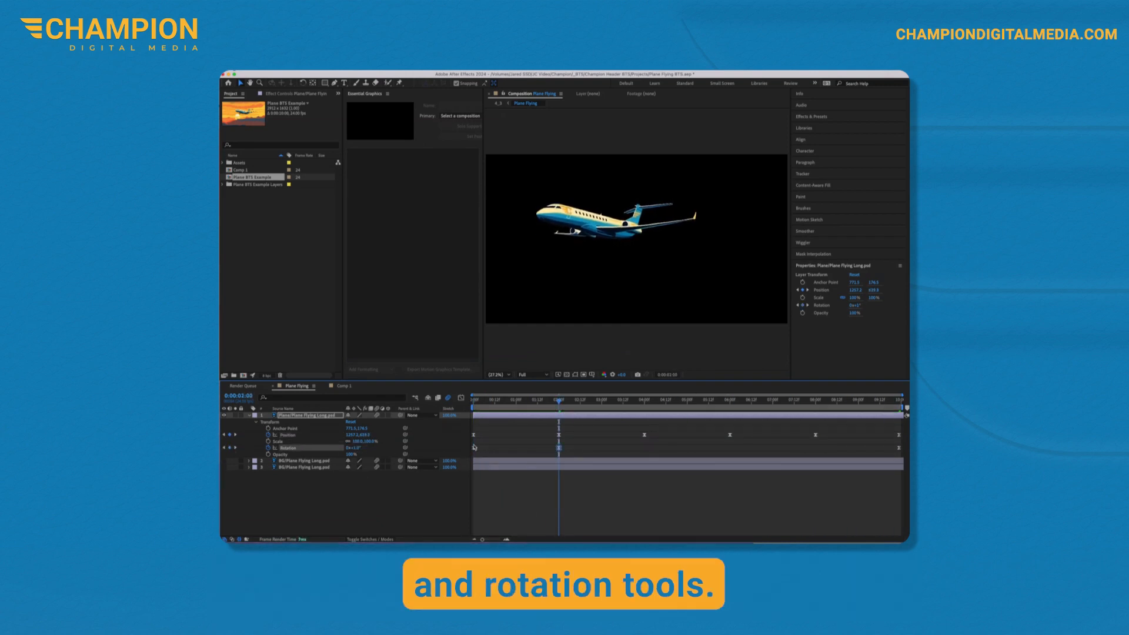
left_click_drag(558, 400, 644, 400)
left_click(356, 447)
type("-1")
key("Return")
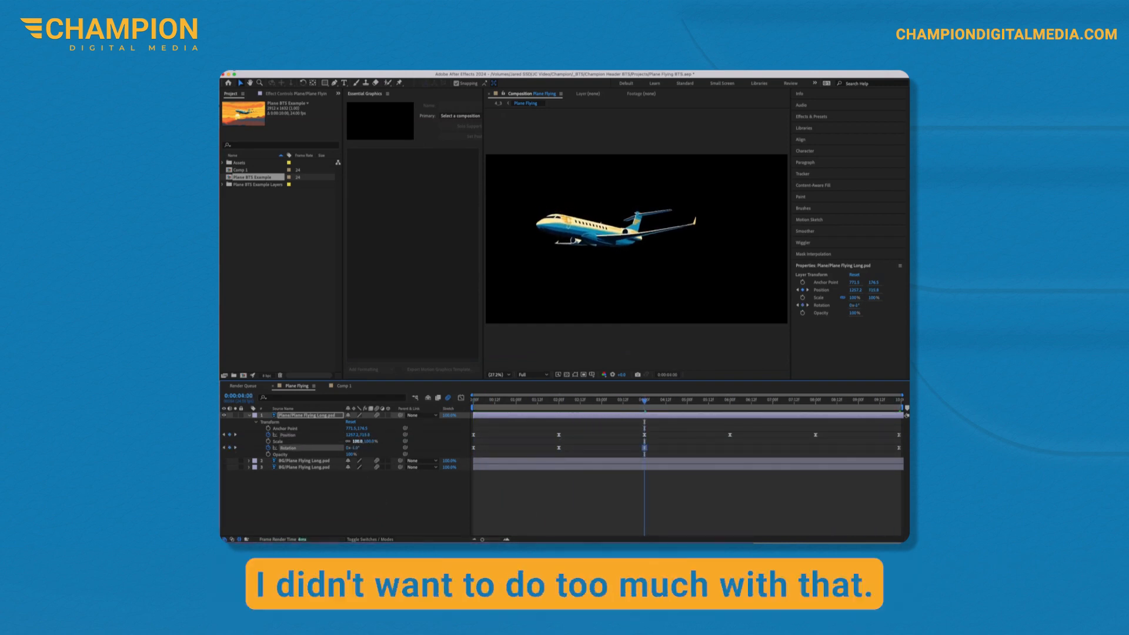
Copy the plane's 2-second Rotation keyframe to 6 seconds and its 4-second keyframe to 8 seconds, and return to the start
left_click(559, 449)
key("super+c")
left_click(730, 401)
key("super+v")
left_click(645, 448)
left_click(816, 400)
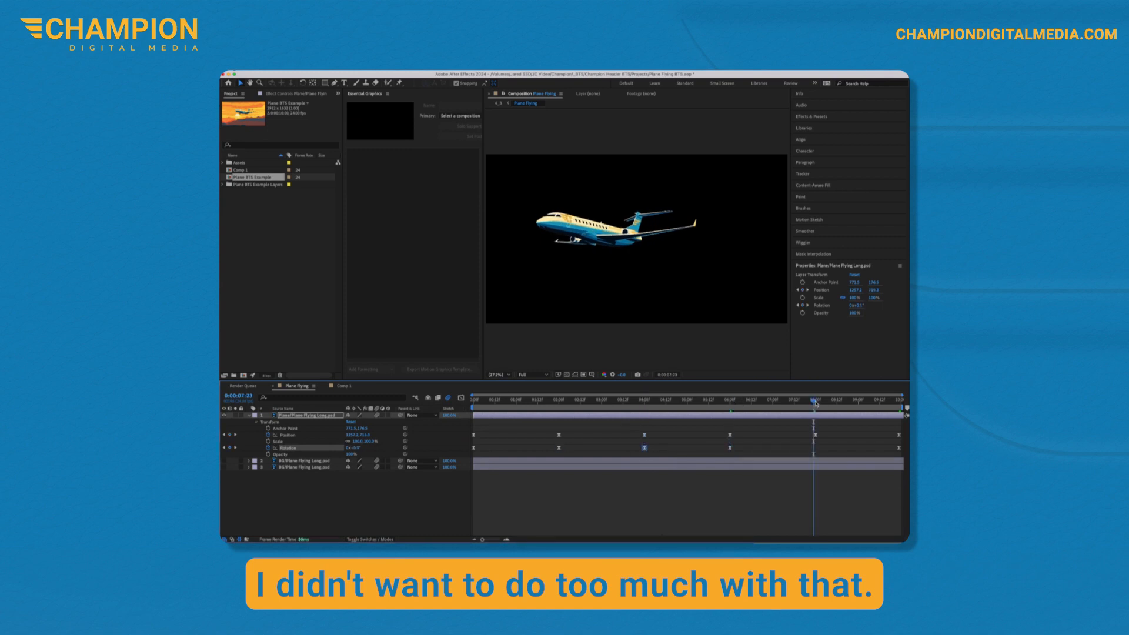
key("super+v")
left_click_drag(815, 401, 467, 424)
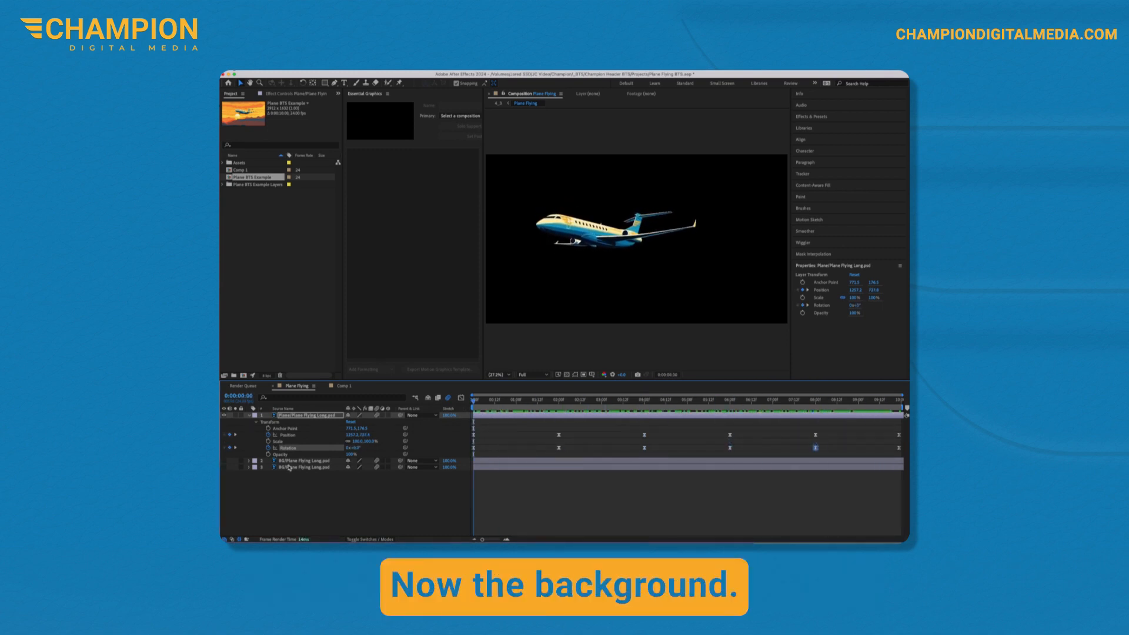
Show the upper BG layer and set a keyframe for its Position at the start of the timeline
left_click(297, 461)
left_click(224, 461)
left_click(248, 461)
left_click(256, 467)
left_click(281, 480)
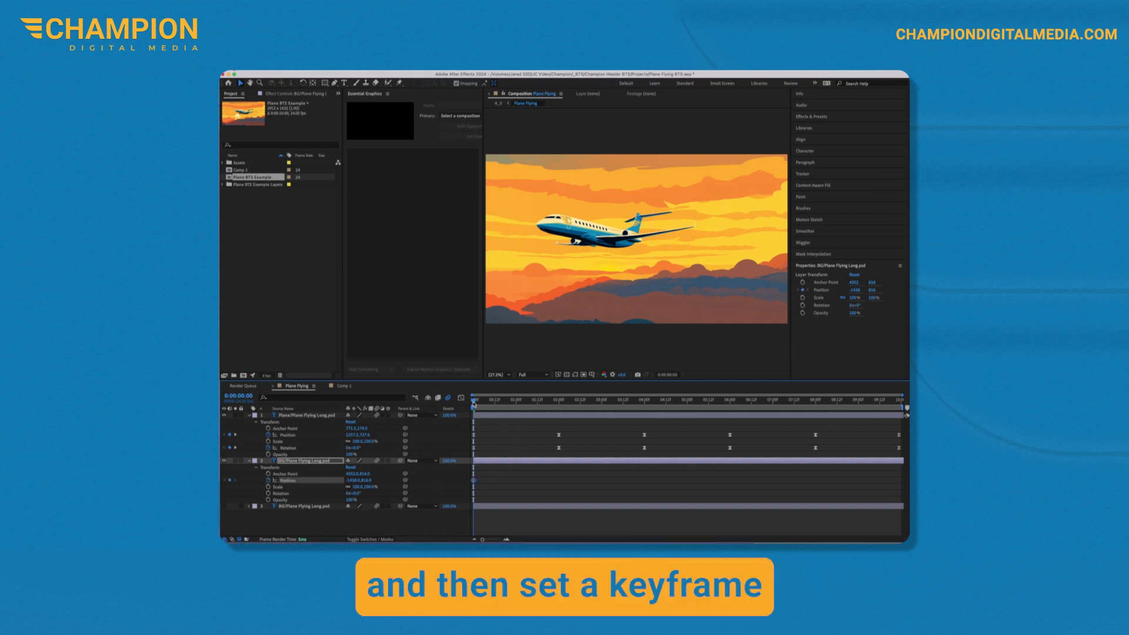
At the end of the timeline, shift the BG layer's Position right until its left third matches the opening frame
left_click_drag(474, 406, 900, 452)
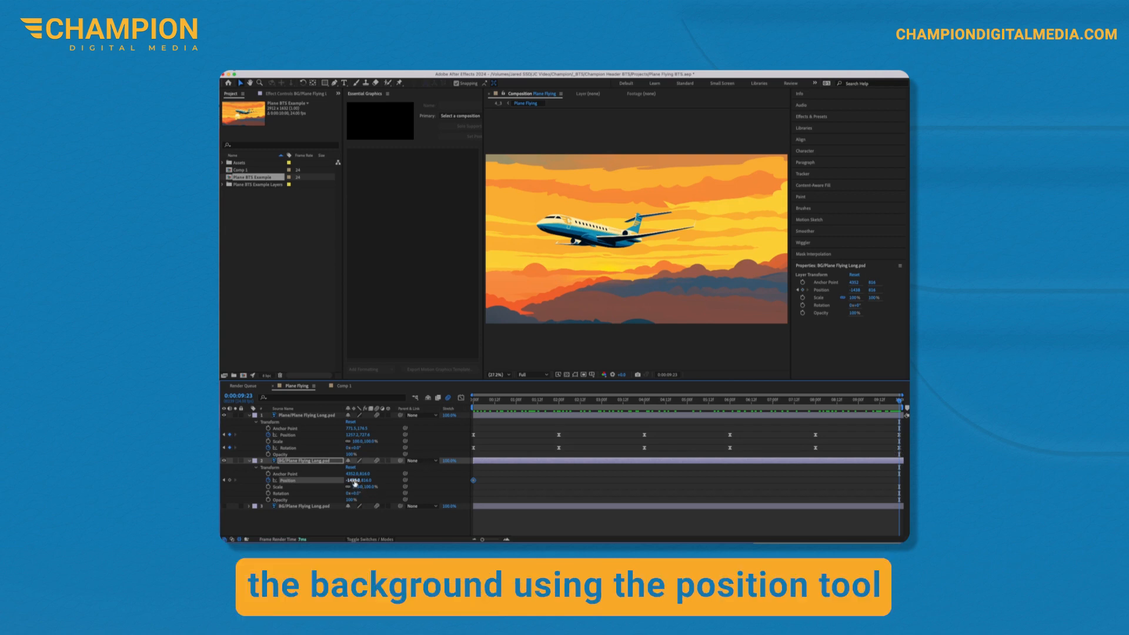
left_click_drag(353, 481, 386, 479)
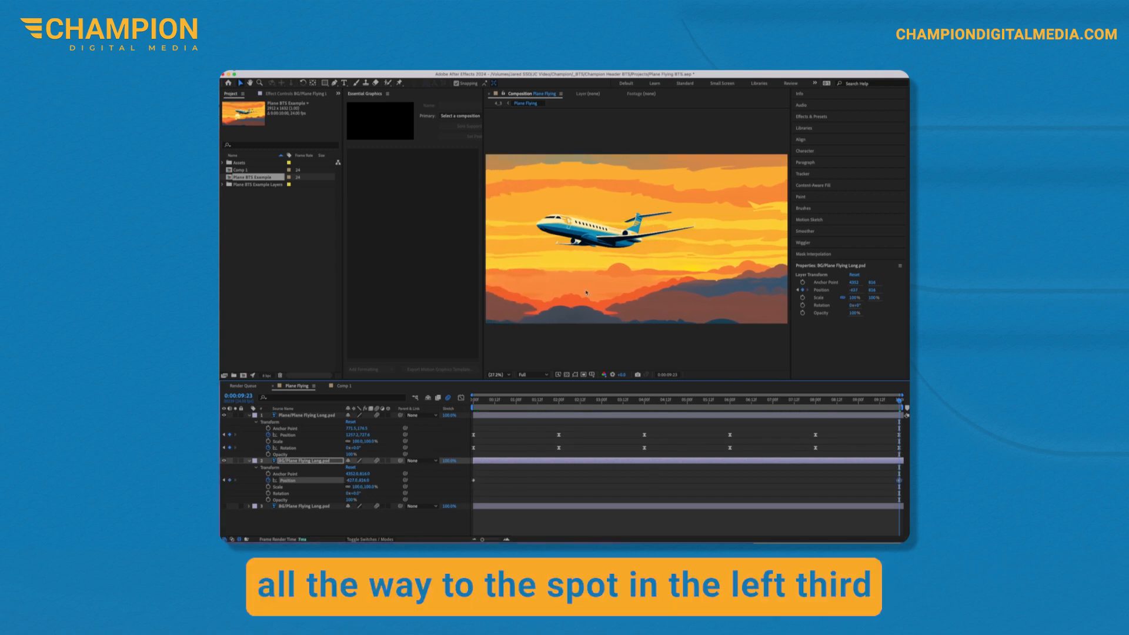
left_click_drag(595, 320, 785, 312)
left_click_drag(523, 297, 679, 299)
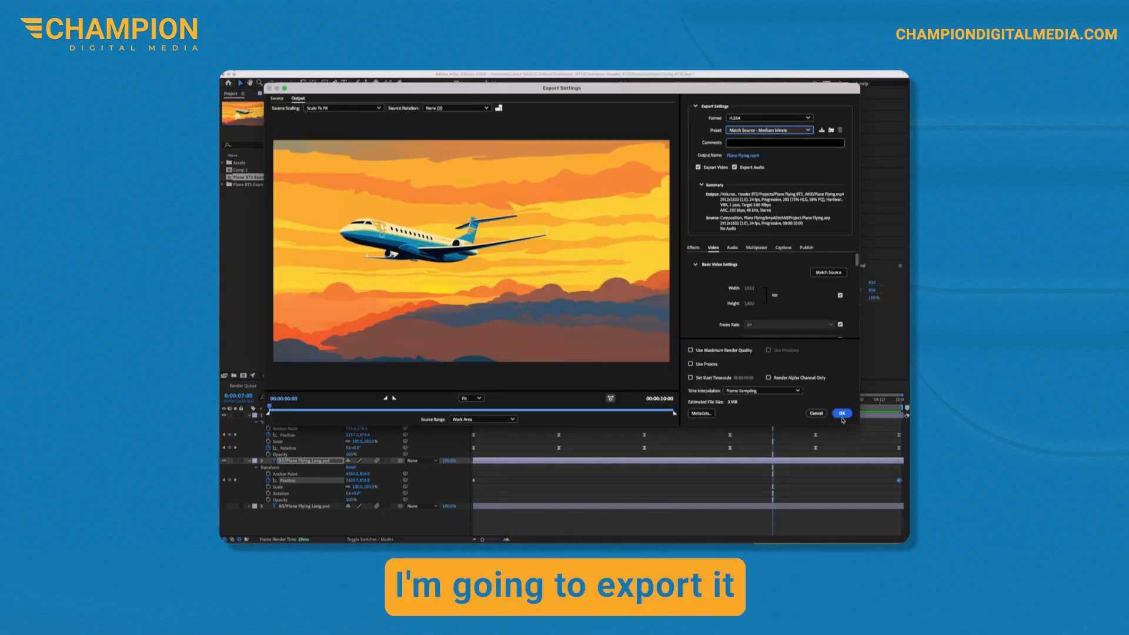
Export the Plane Flying composition as Plane Flying.mp4 in H.264 with the Match Source - Medium Bitrate preset
left_click(842, 413)
left_click(838, 125)
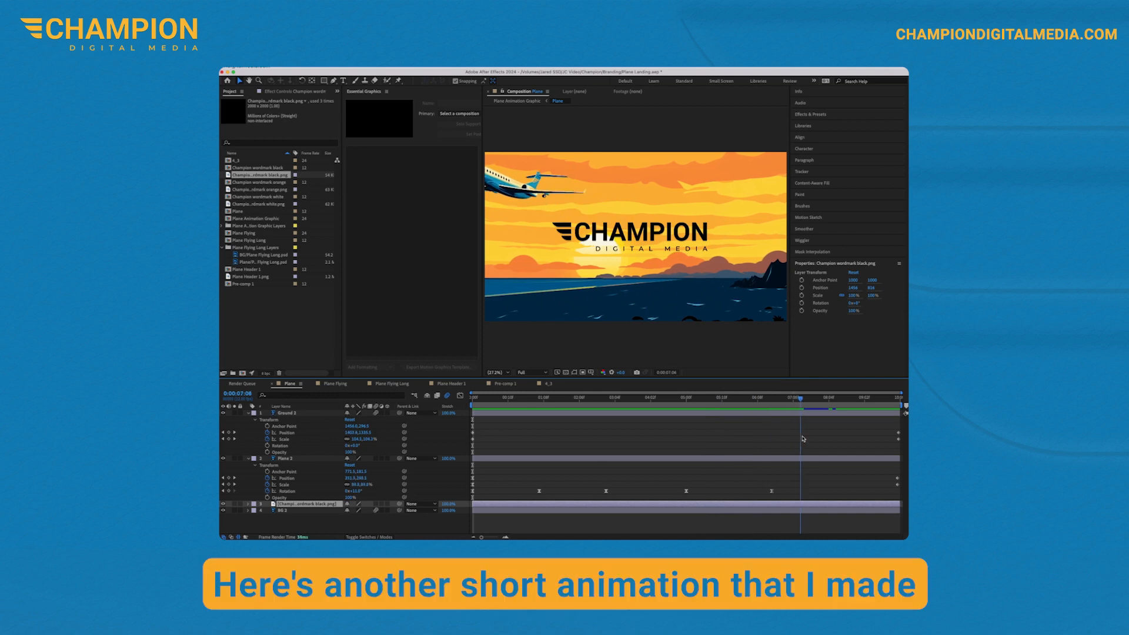
Scrub through the Plane composition of the landing project to review how the plane, ground and sky move
left_click_drag(897, 399, 747, 439)
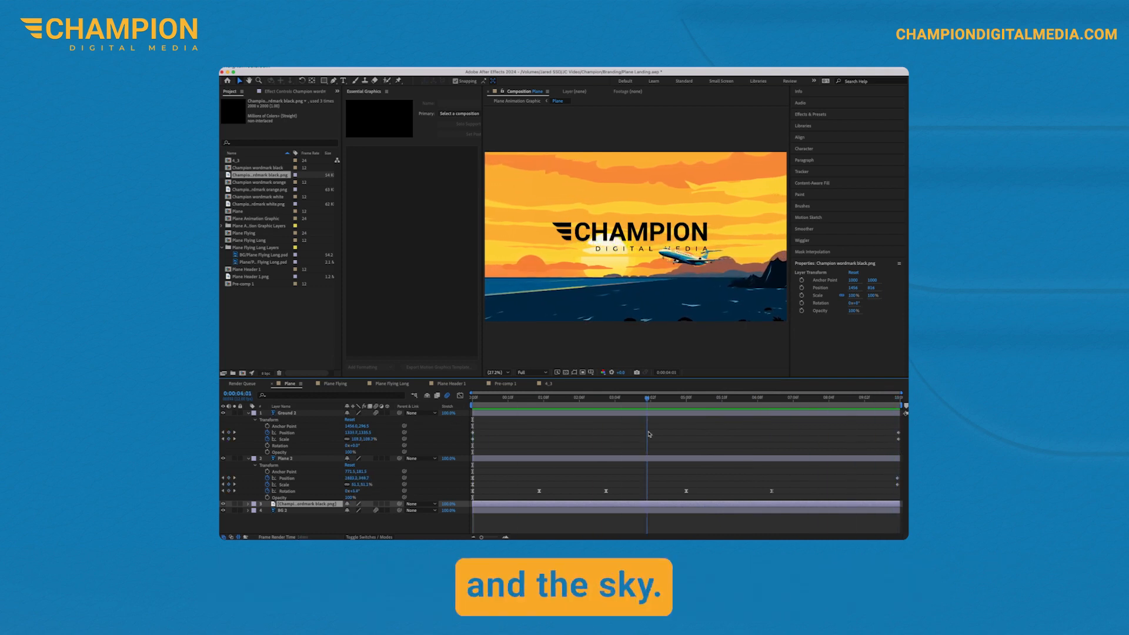
left_click_drag(650, 434, 860, 453)
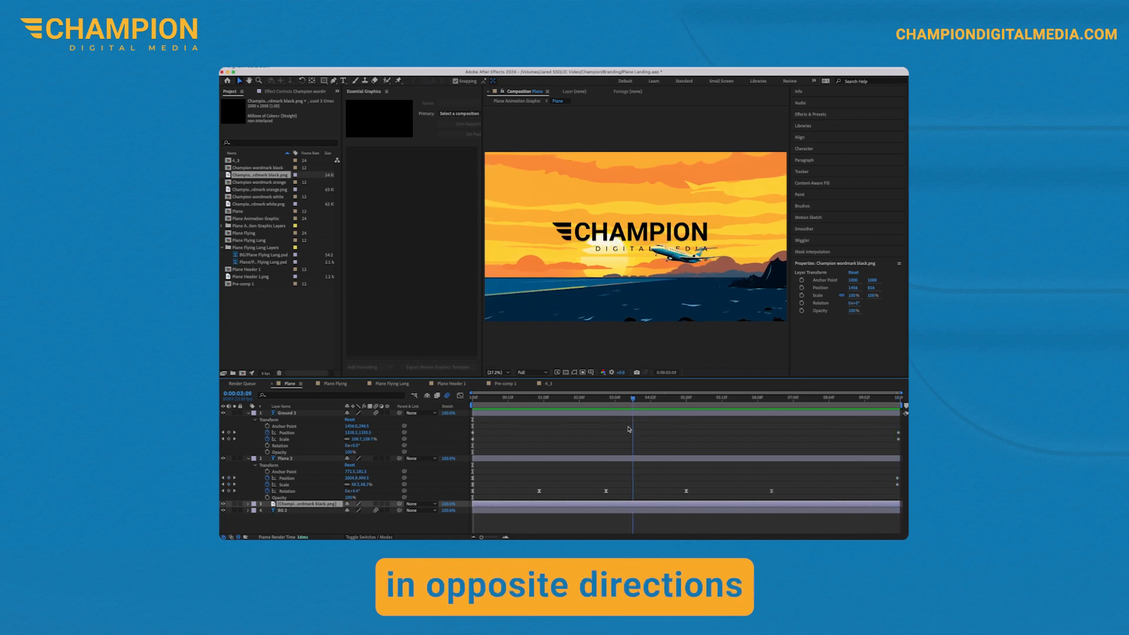